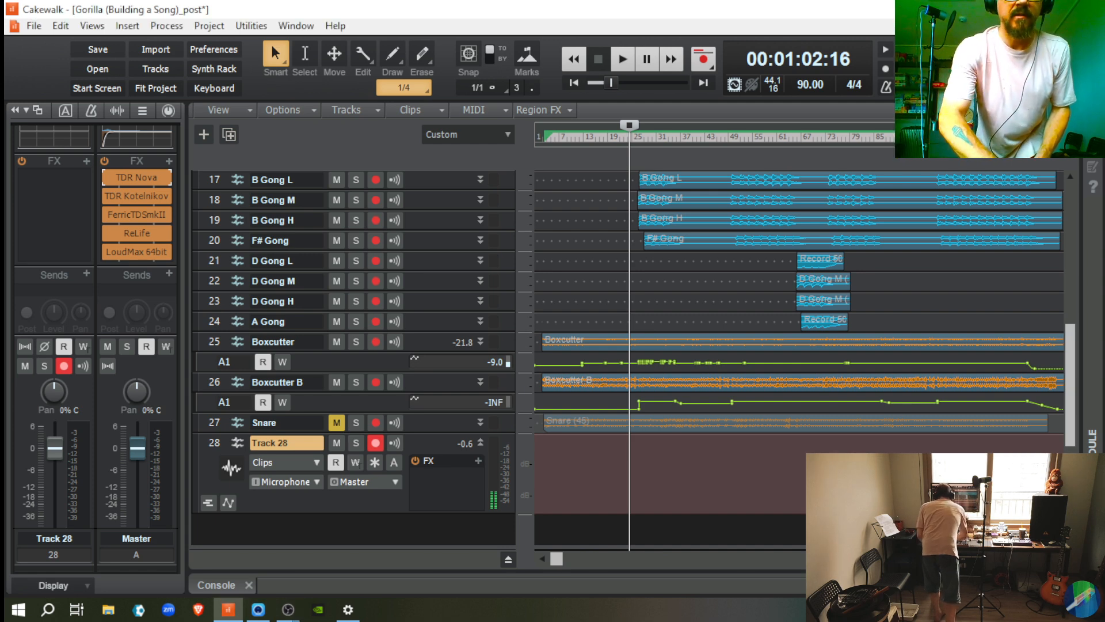
Step: Record a microphone take on Track 28 starting from 00:01:02:16, and play it back
key("space")
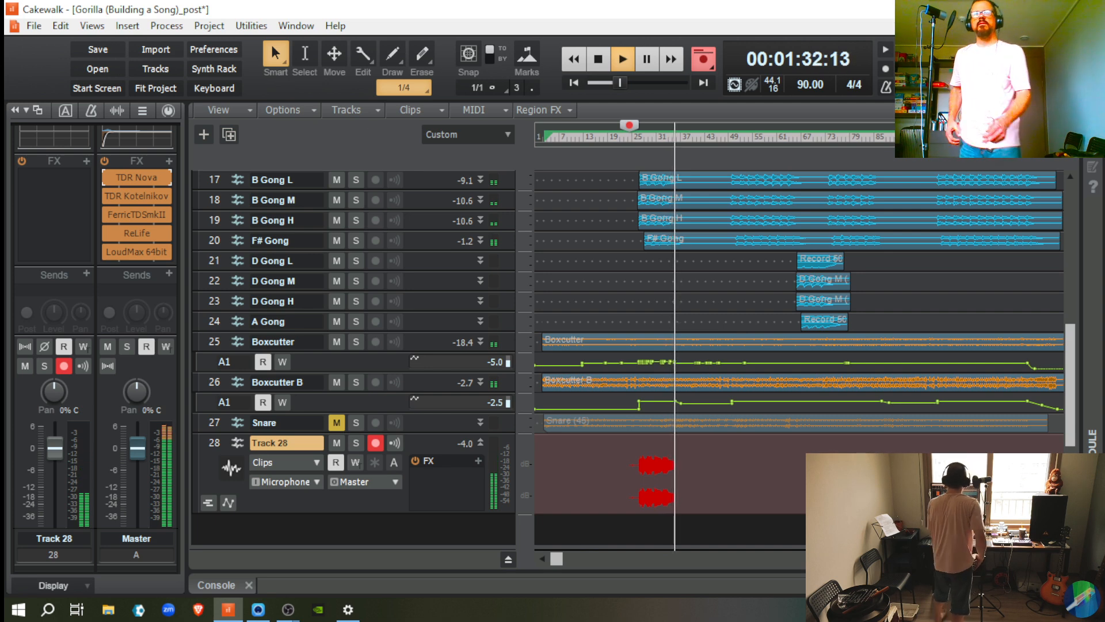
key("space")
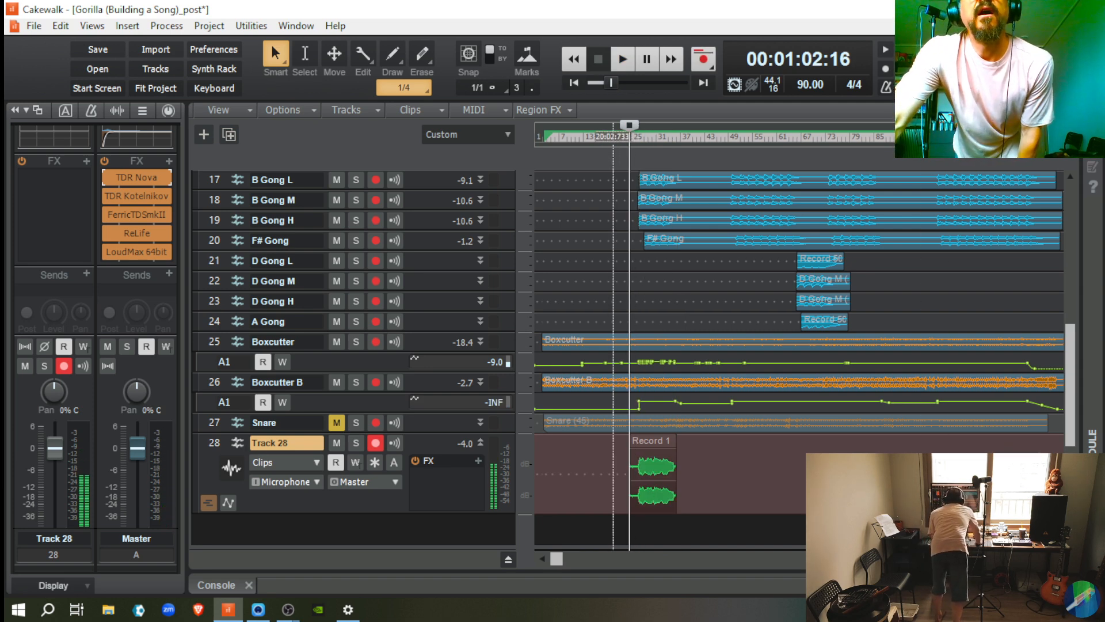
key("space")
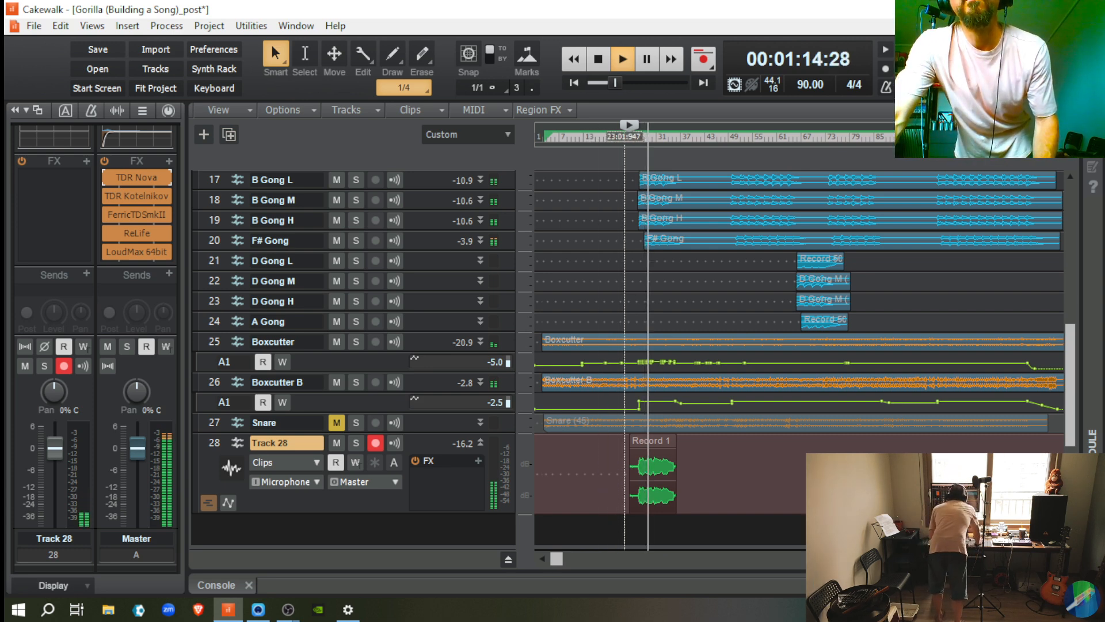
key("space")
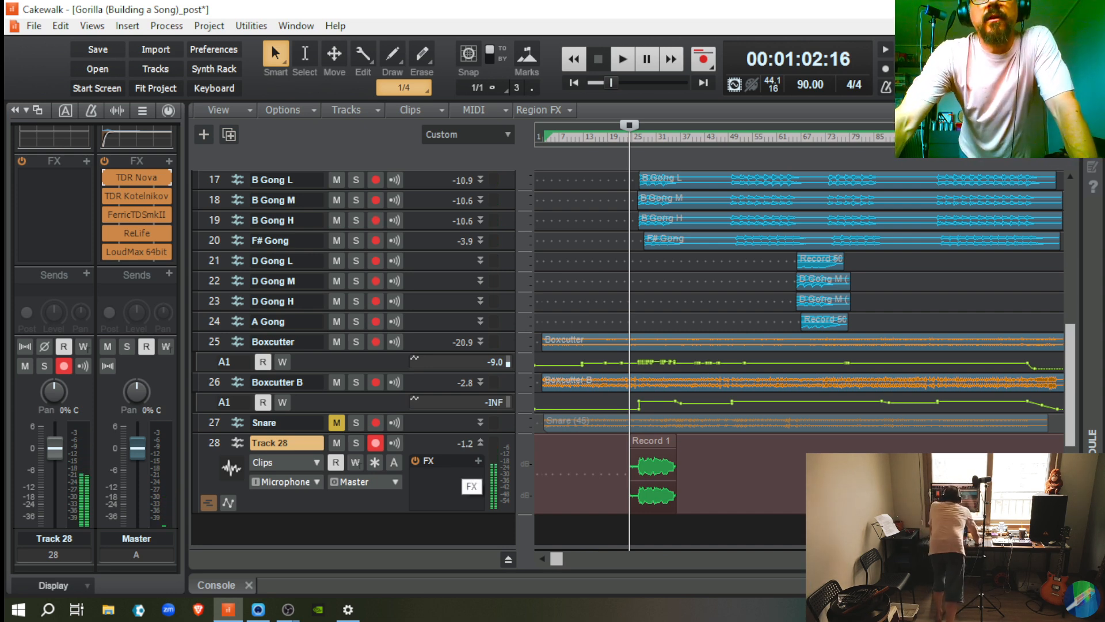
Step: Switch the audio effects plug-in layout from manufacturer grouping to effect category grouping
right_click(474, 467)
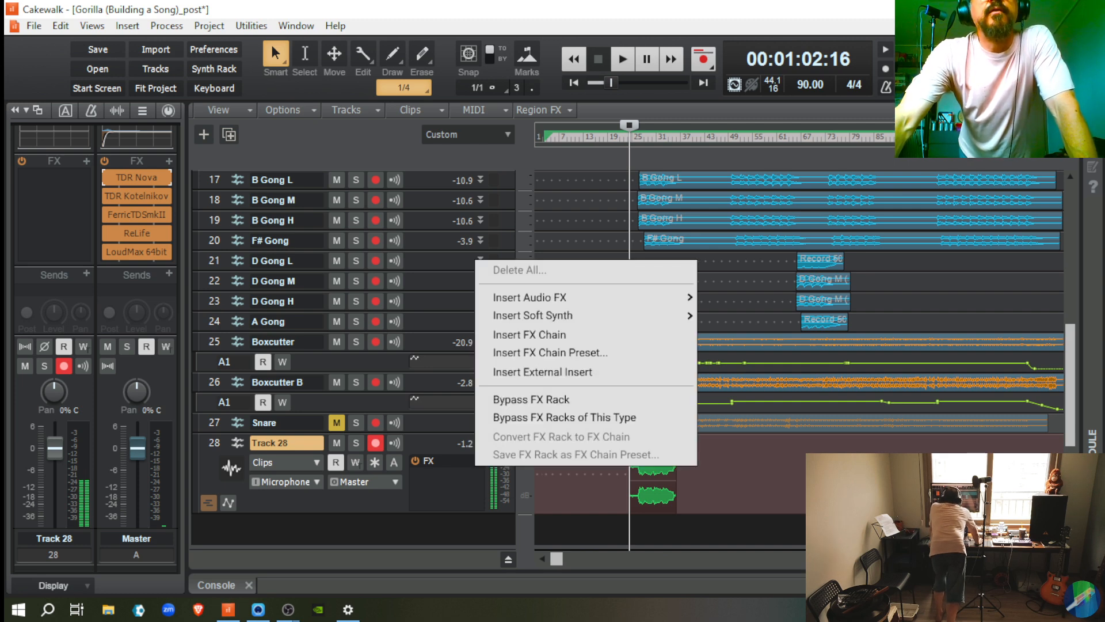
mouse_move(530, 298)
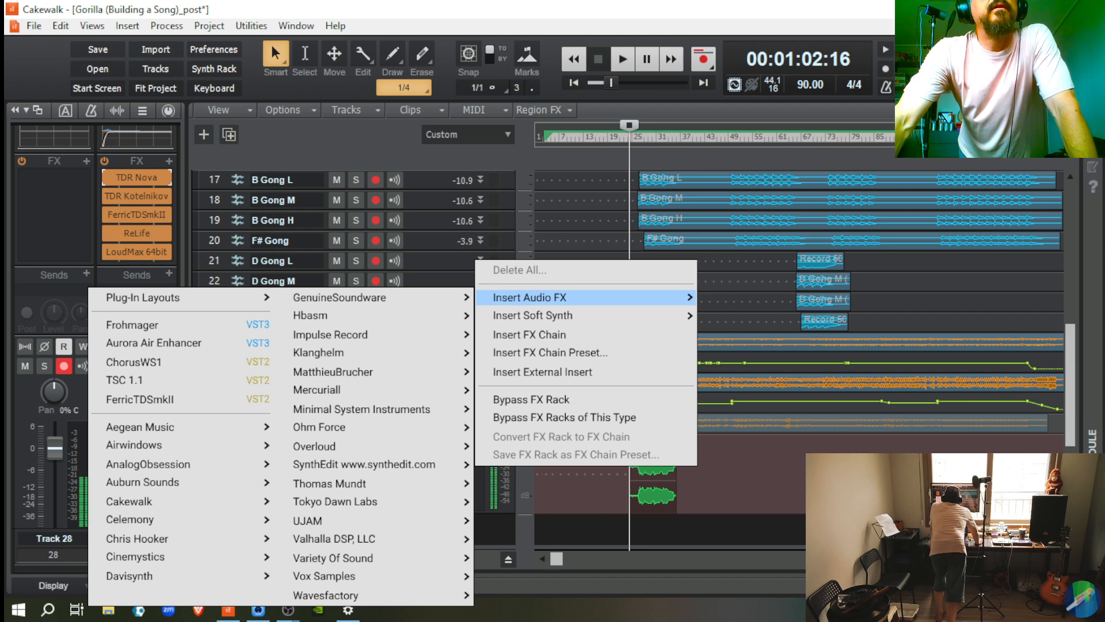
mouse_move(345, 576)
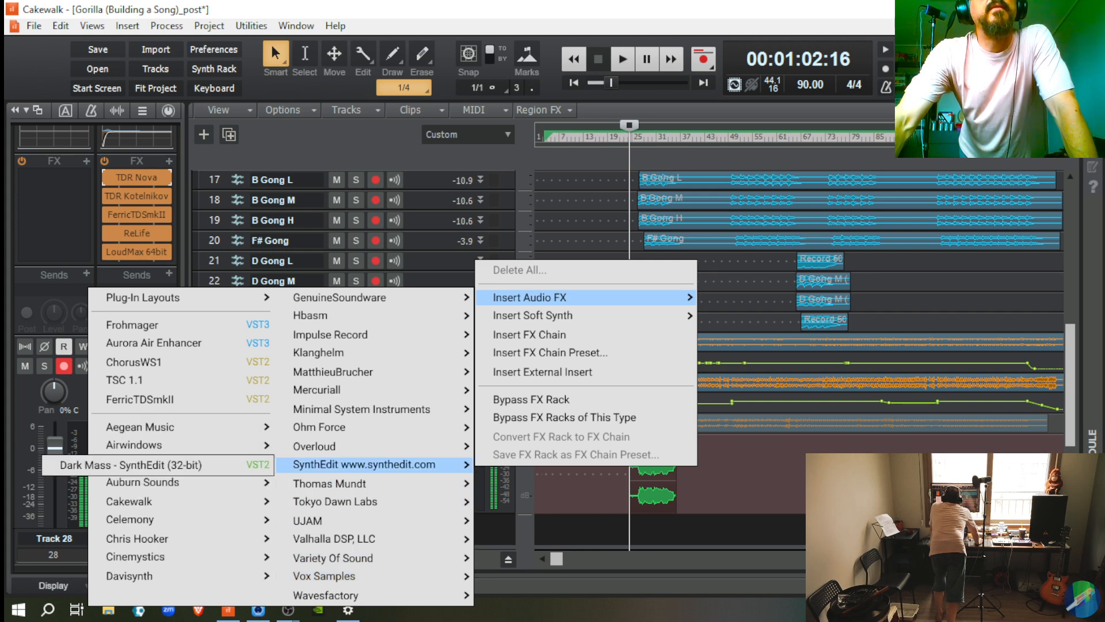
mouse_move(361, 409)
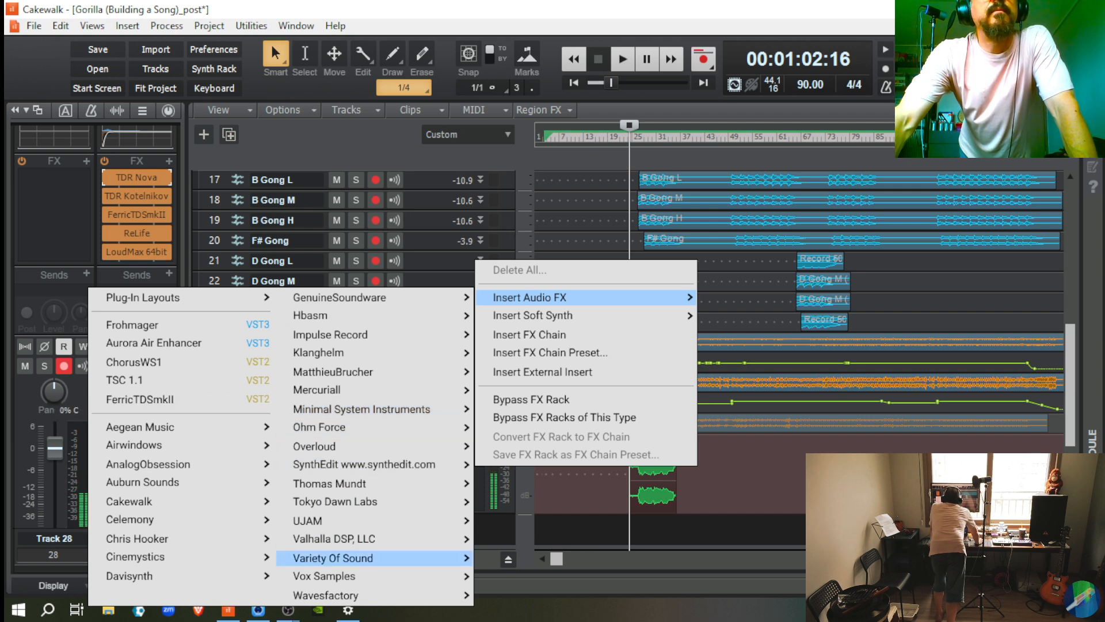
mouse_move(361, 558)
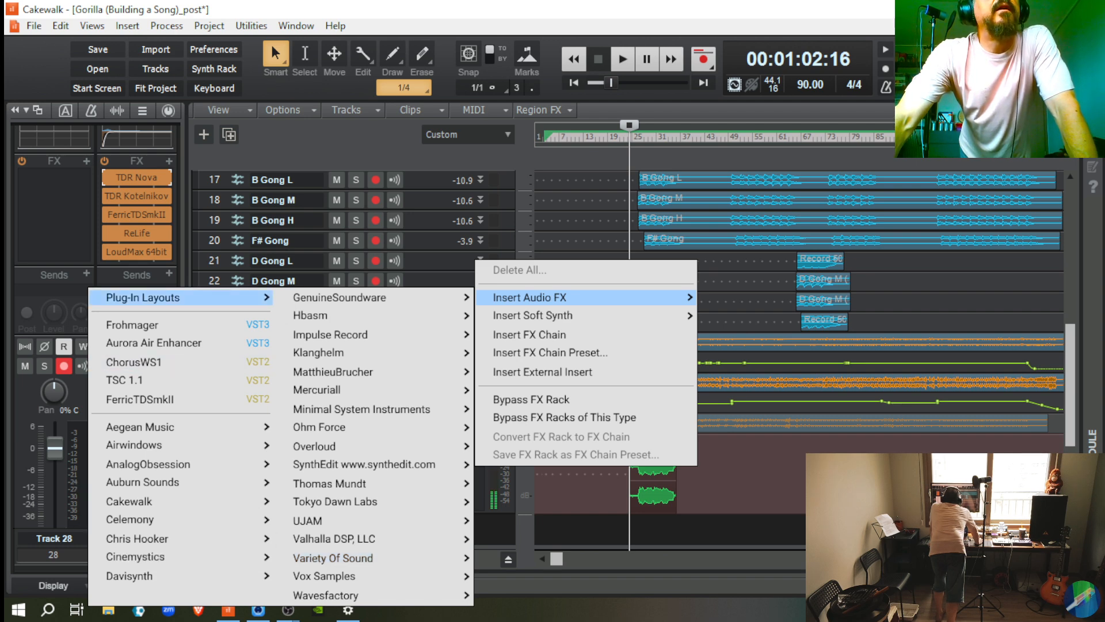
mouse_move(144, 297)
left_click(65, 325)
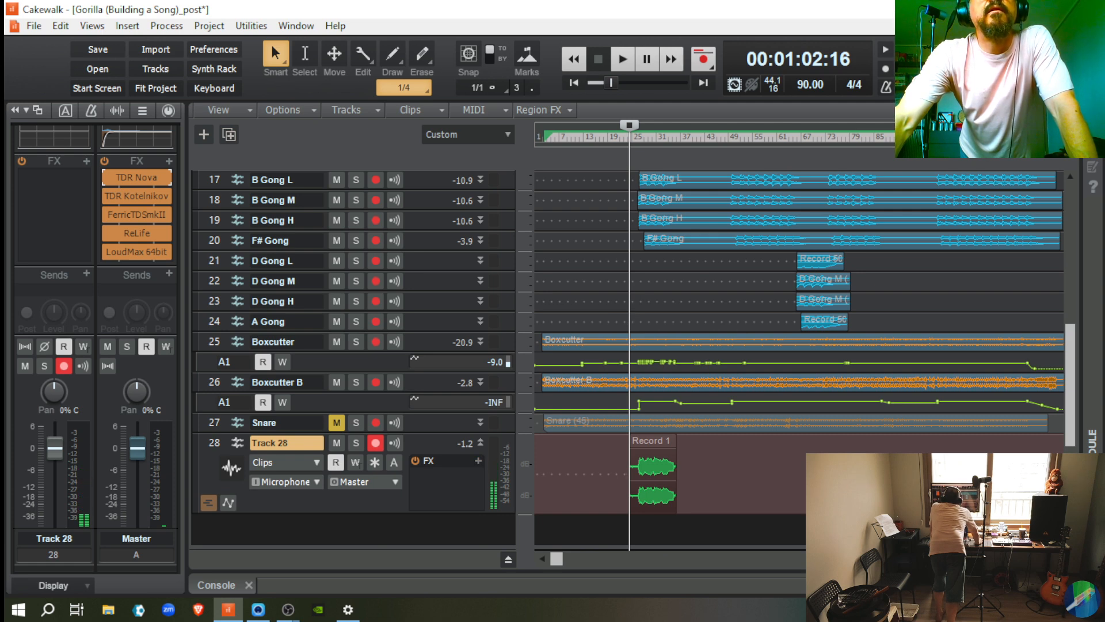
Step: Insert the Graillon 2 pitch-shift effect on Track 28 and close its plug-in window
right_click(476, 463)
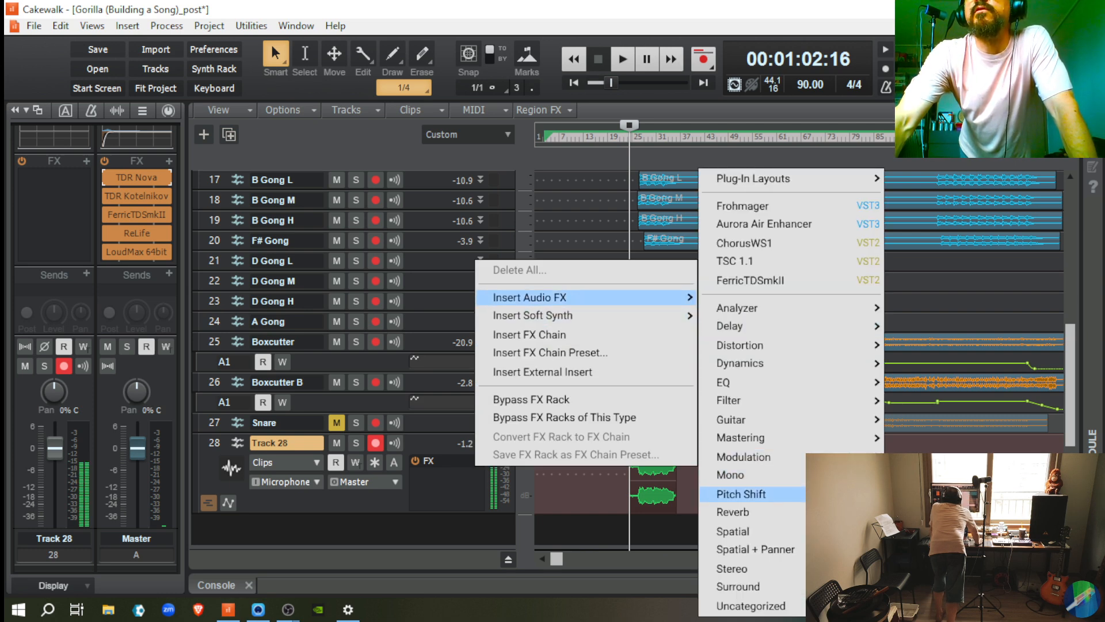
left_click(932, 493)
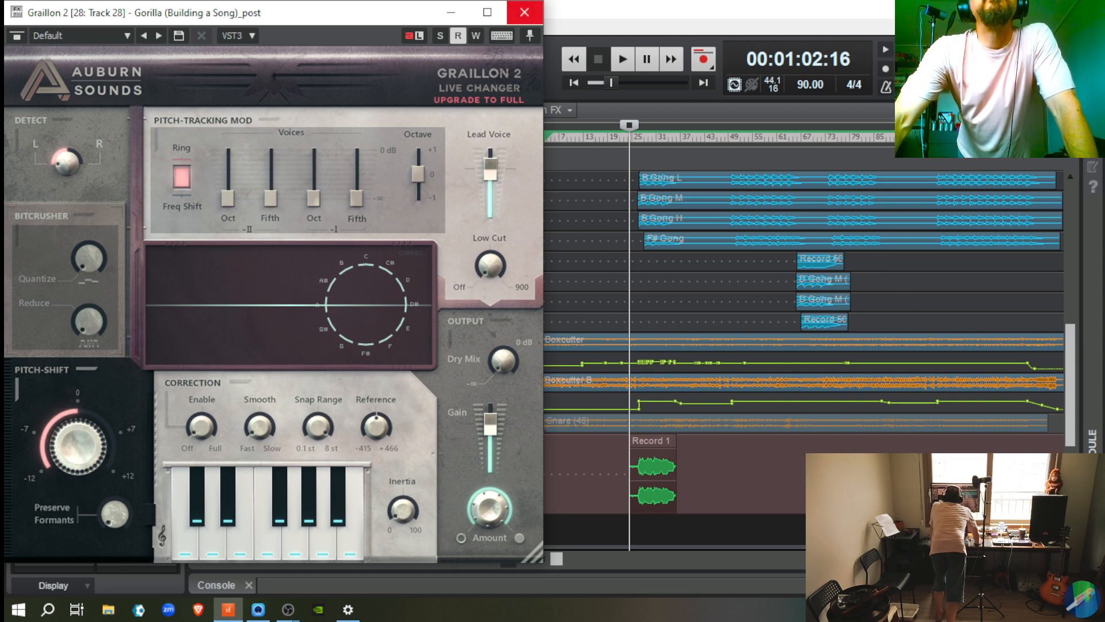
left_click(524, 12)
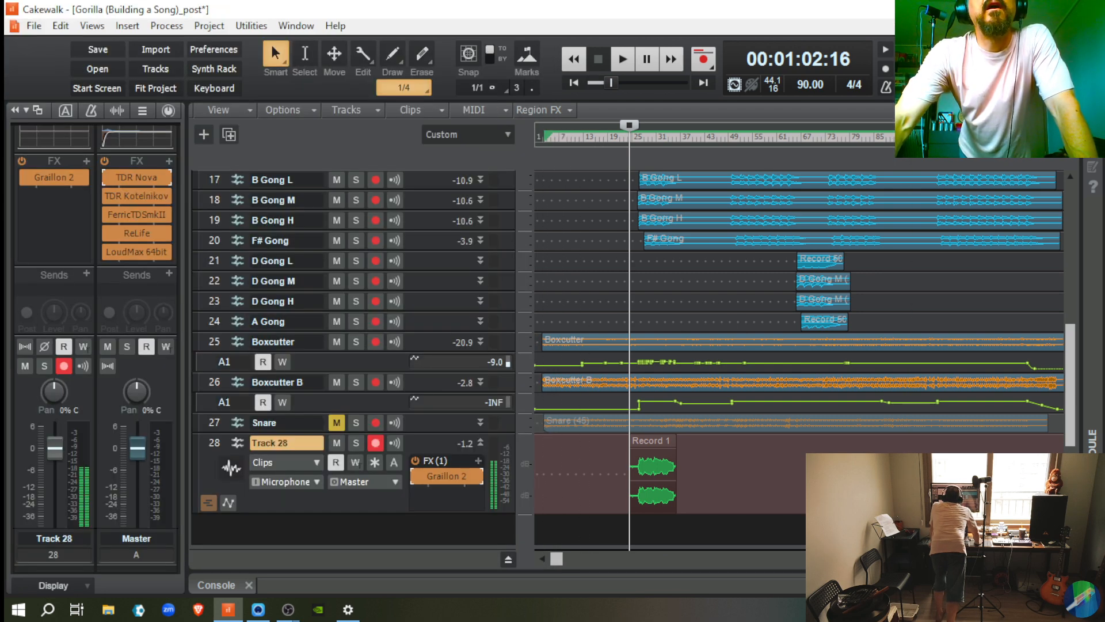
Step: Insert the uncategorized VX-64 Vocal Strip effect on Track 28 after Graillon 2
right_click(477, 460)
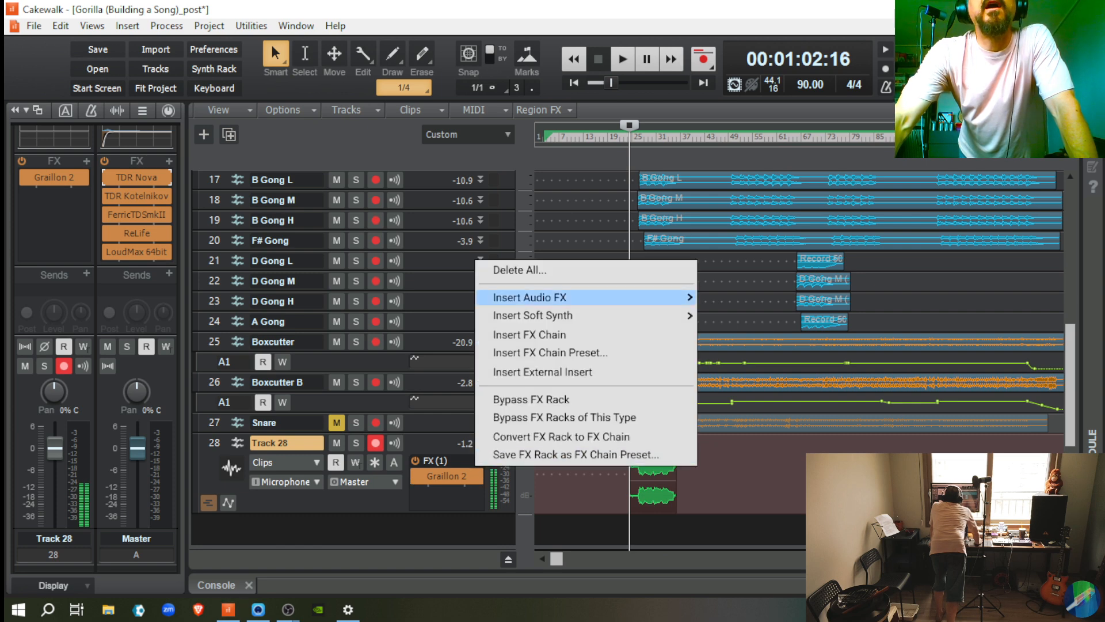
mouse_move(633, 297)
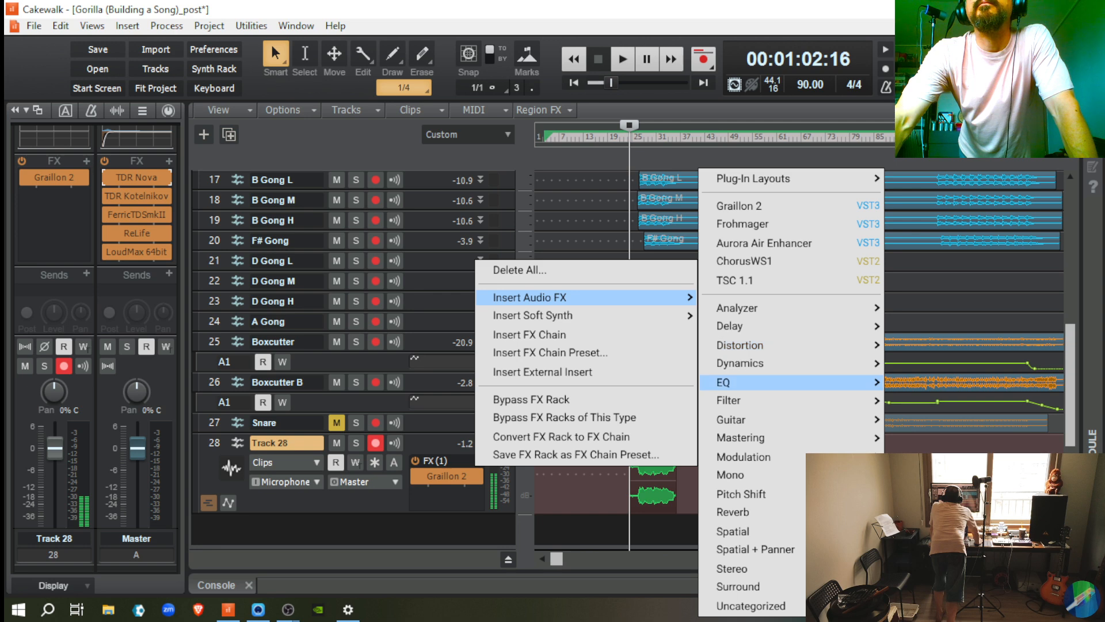
mouse_move(748, 606)
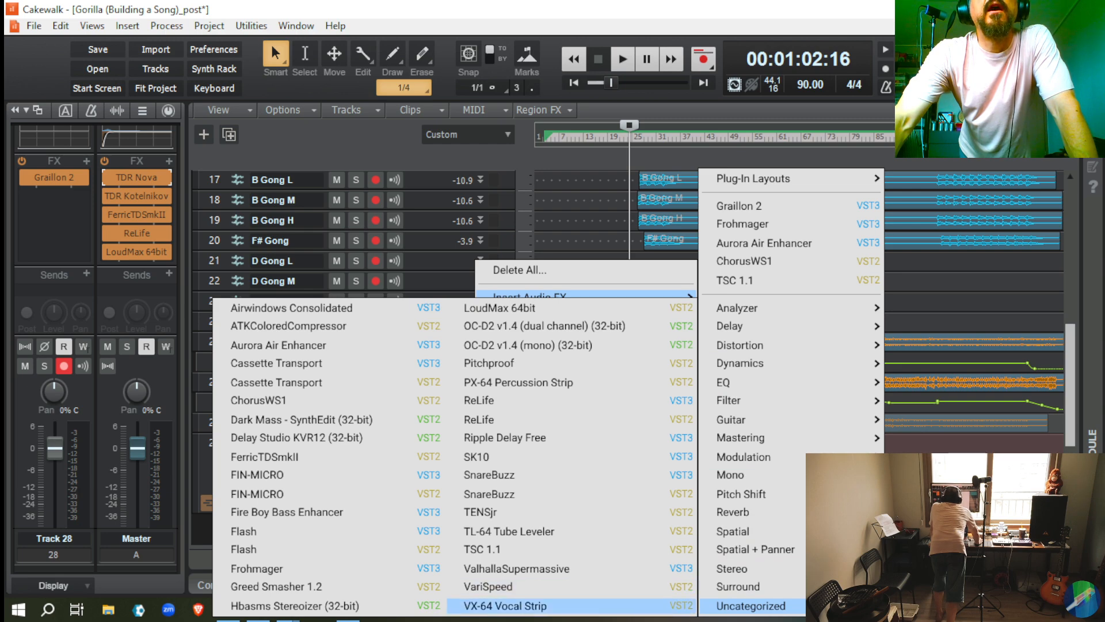
left_click(505, 606)
mouse_move(447, 495)
left_mouse_down()
mouse_move(447, 471)
mouse_move(447, 507)
mouse_move(447, 497)
left_mouse_up()
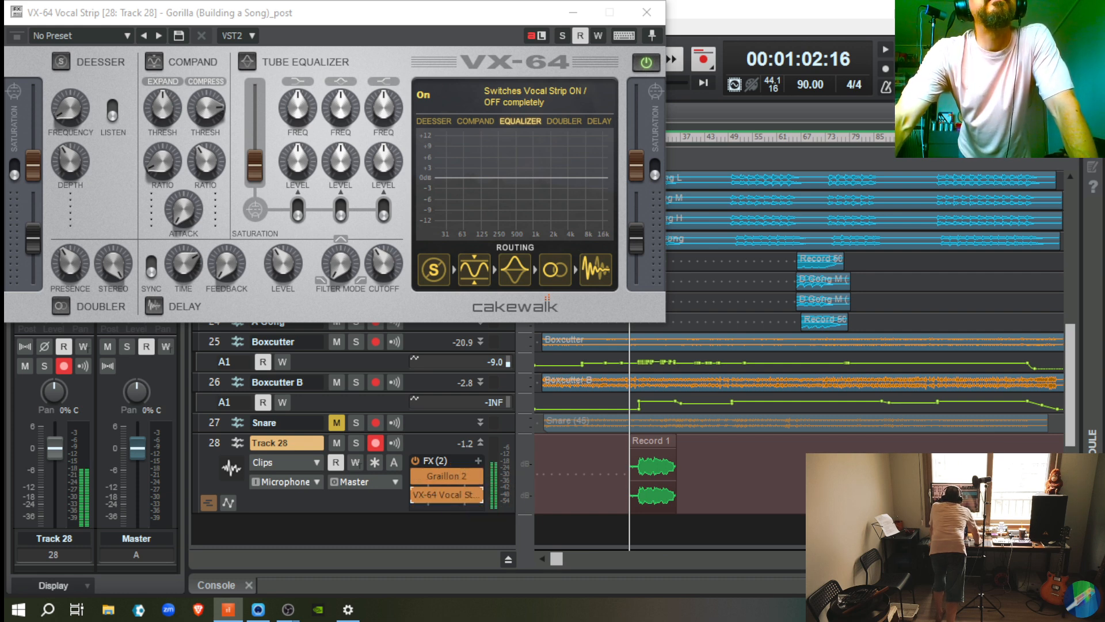
Step: Enable the vocal strip's doubler with a stereo width of 62.0%, and switch on its compander module
left_click(60, 305)
left_click_drag(71, 263, 114, 285)
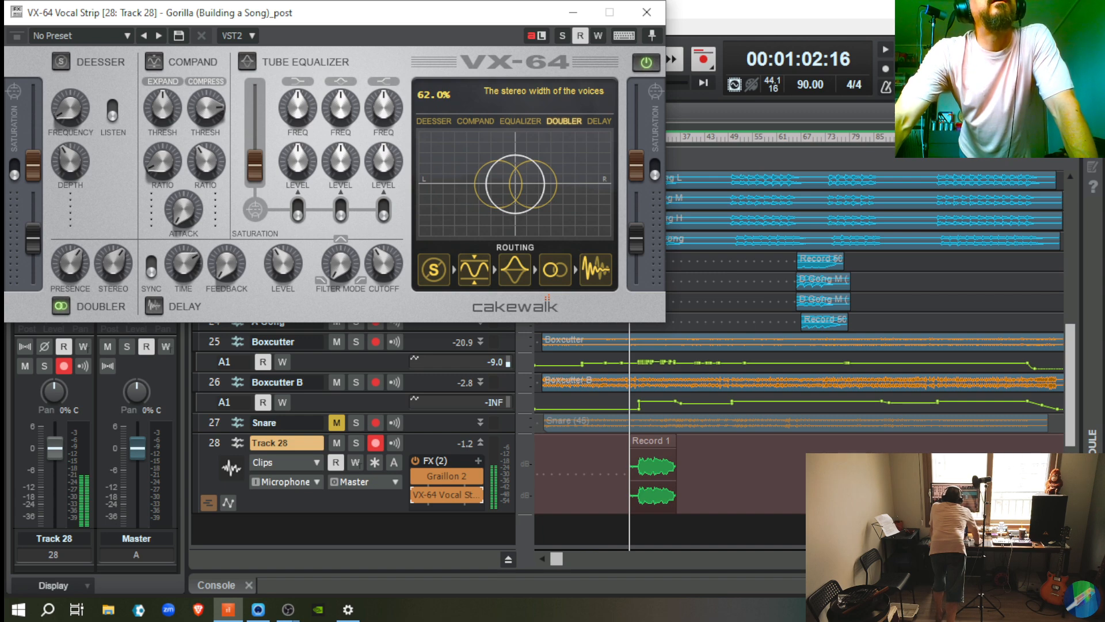
left_click(153, 62)
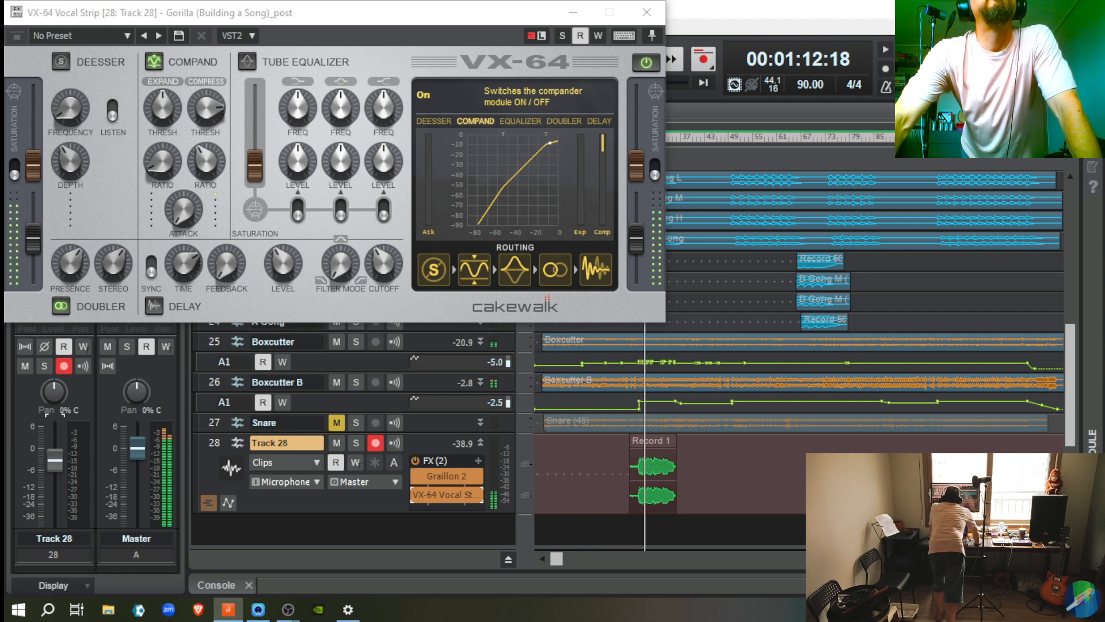
Step: Enable the tube equalizer with the low band at -12.0 dB and 64.7 Hz and the high band level at 8.2 dB
left_click(248, 61)
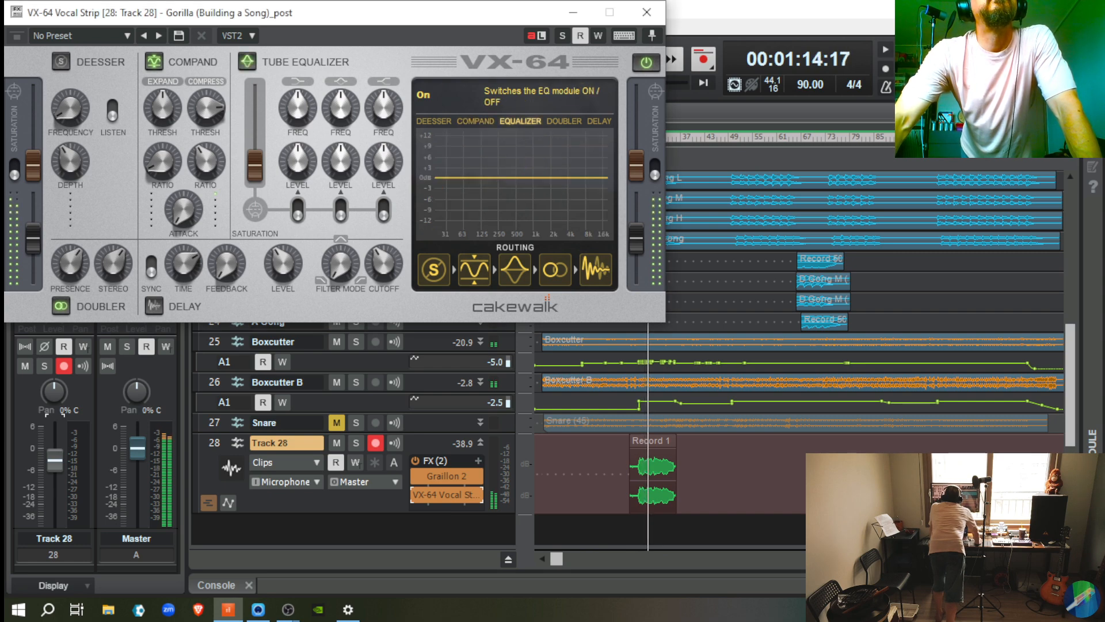
left_click_drag(297, 161, 298, 219)
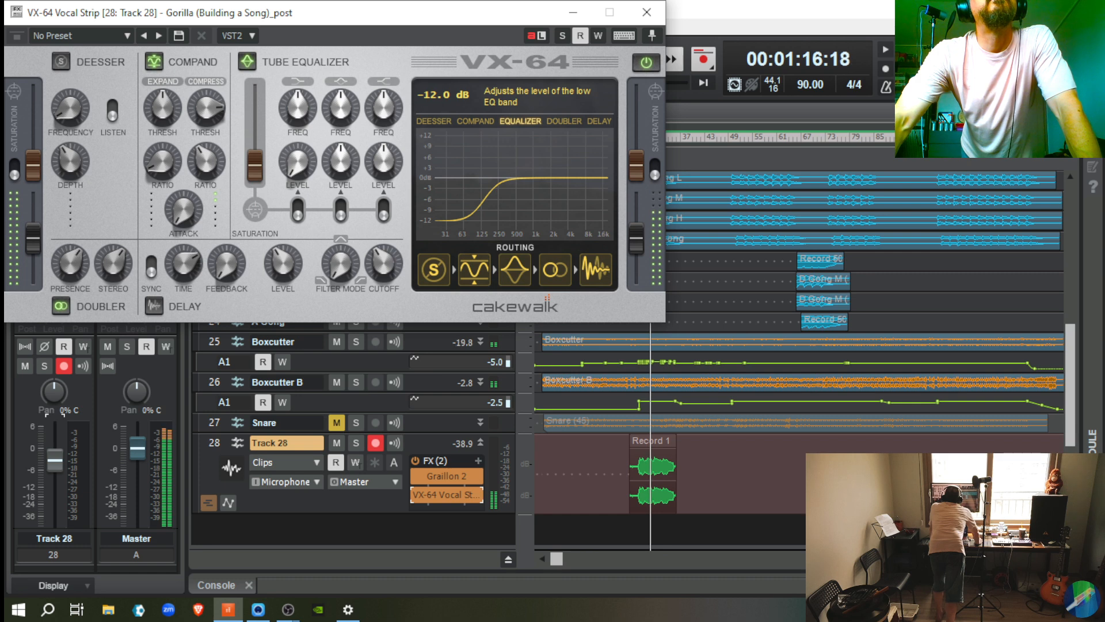
left_click_drag(298, 107, 298, 143)
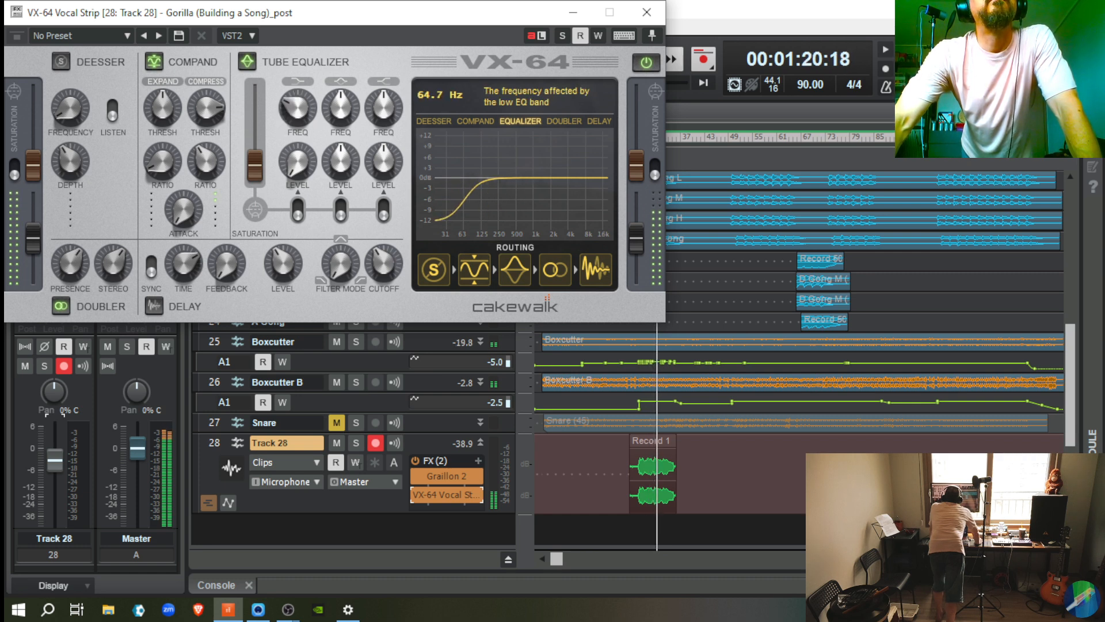
left_click_drag(384, 108, 384, 121)
left_click_drag(384, 162, 384, 151)
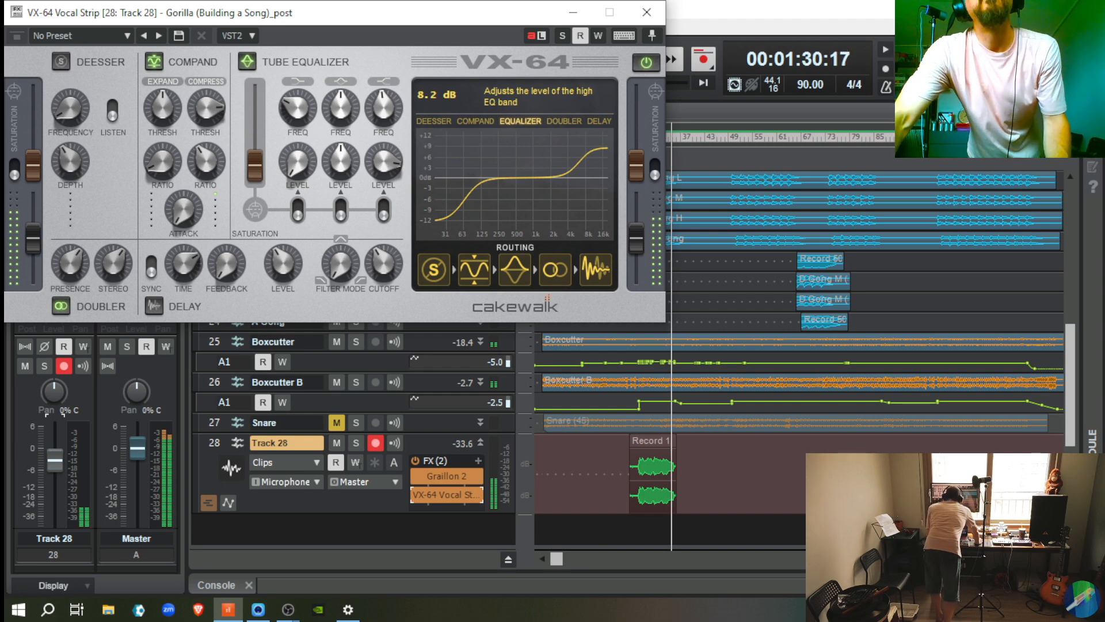
key("space")
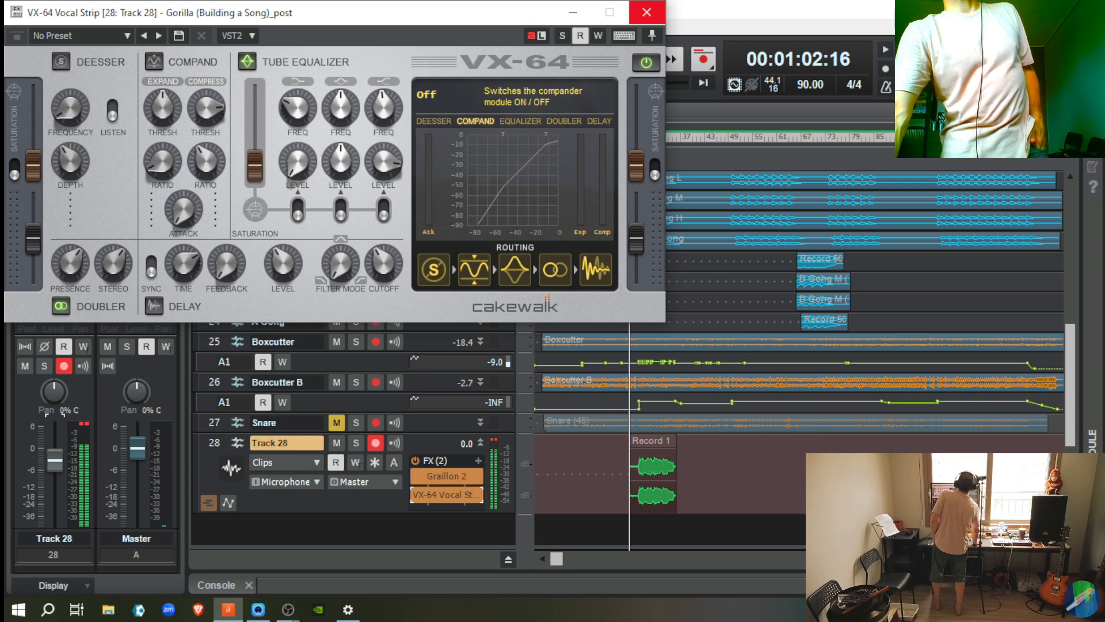
left_click(573, 12)
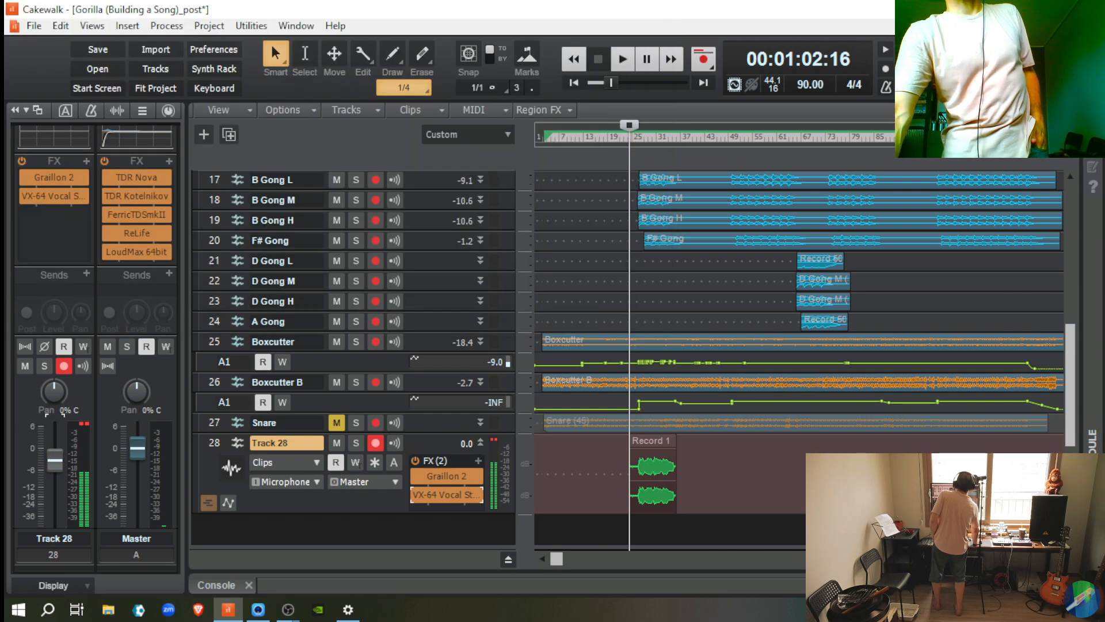
Step: Insert the uncategorized VST3 version of FIN-MICRO on Track 28 as its third effect
right_click(475, 466)
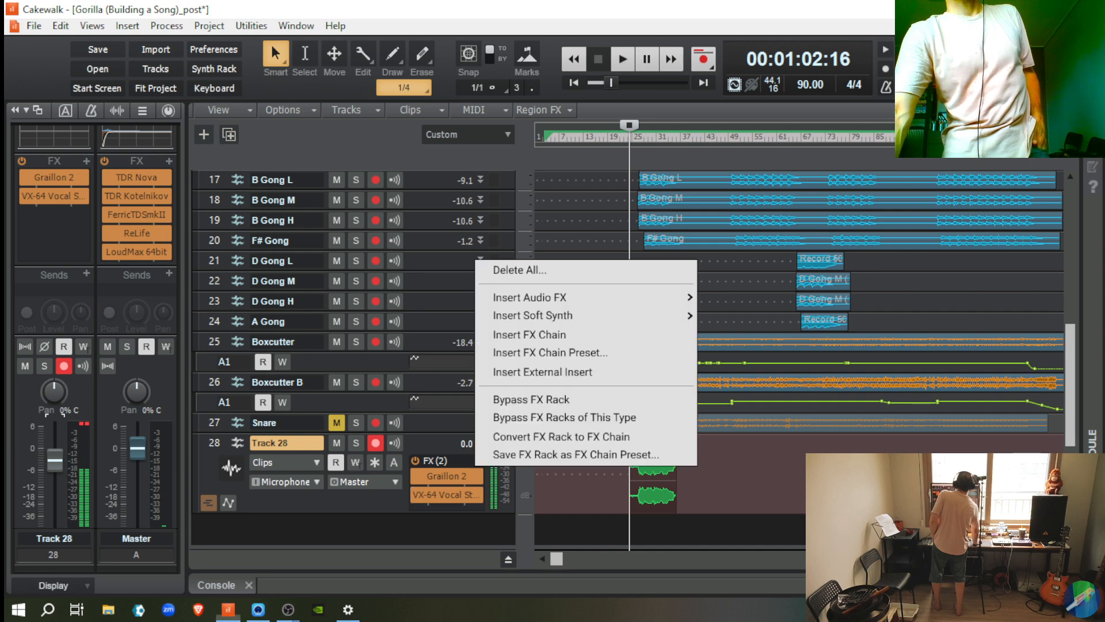
mouse_move(576, 297)
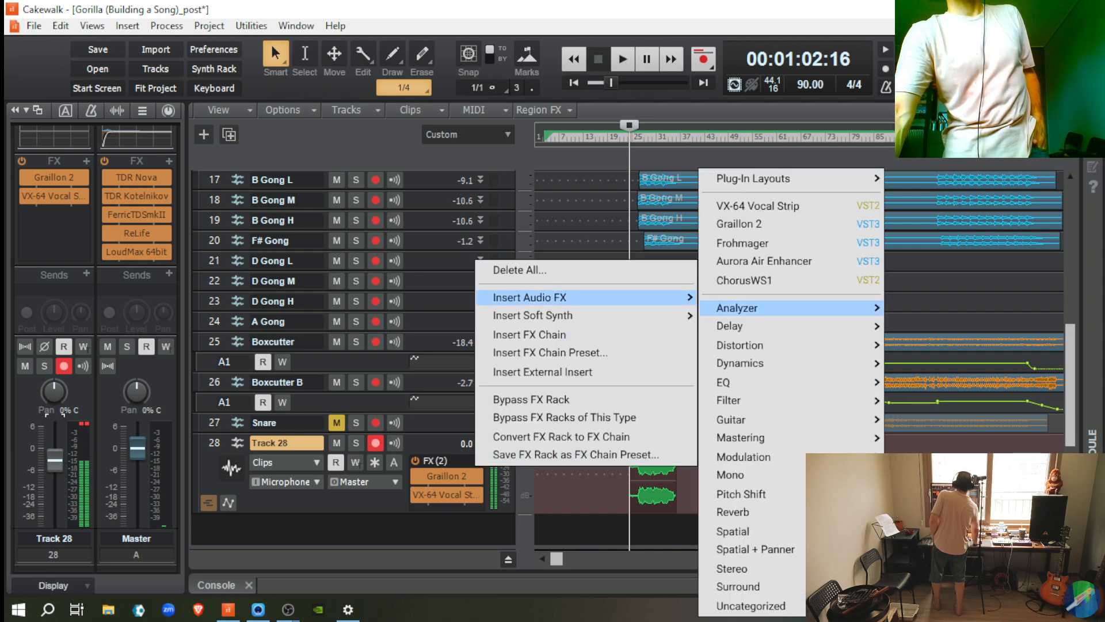
mouse_move(751, 605)
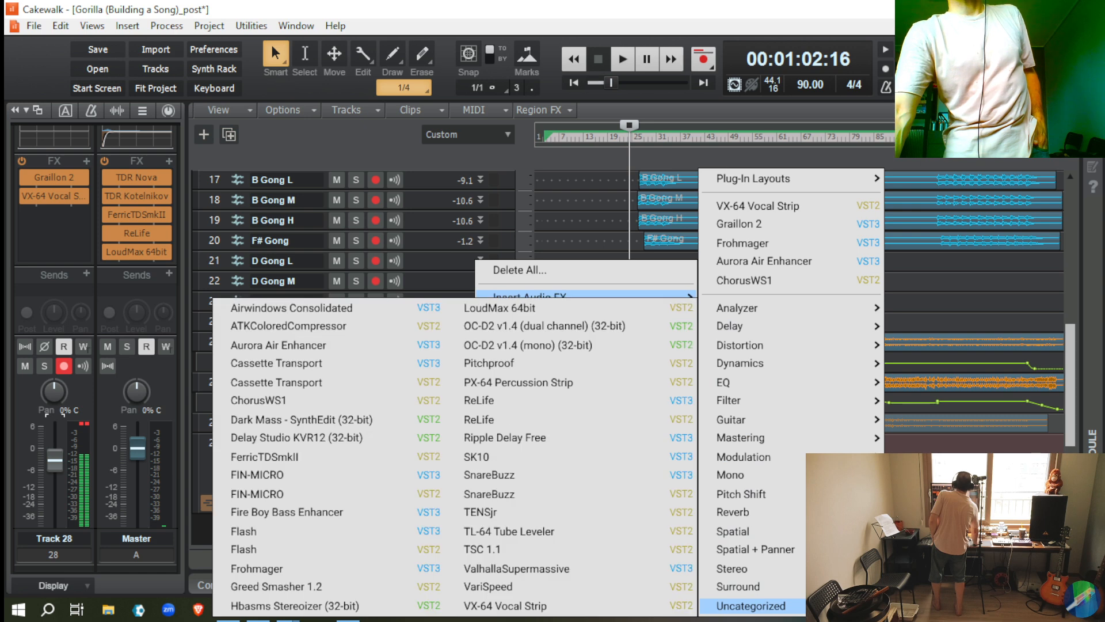
key("Up")
key("Up")
key("Up")
key("Up")
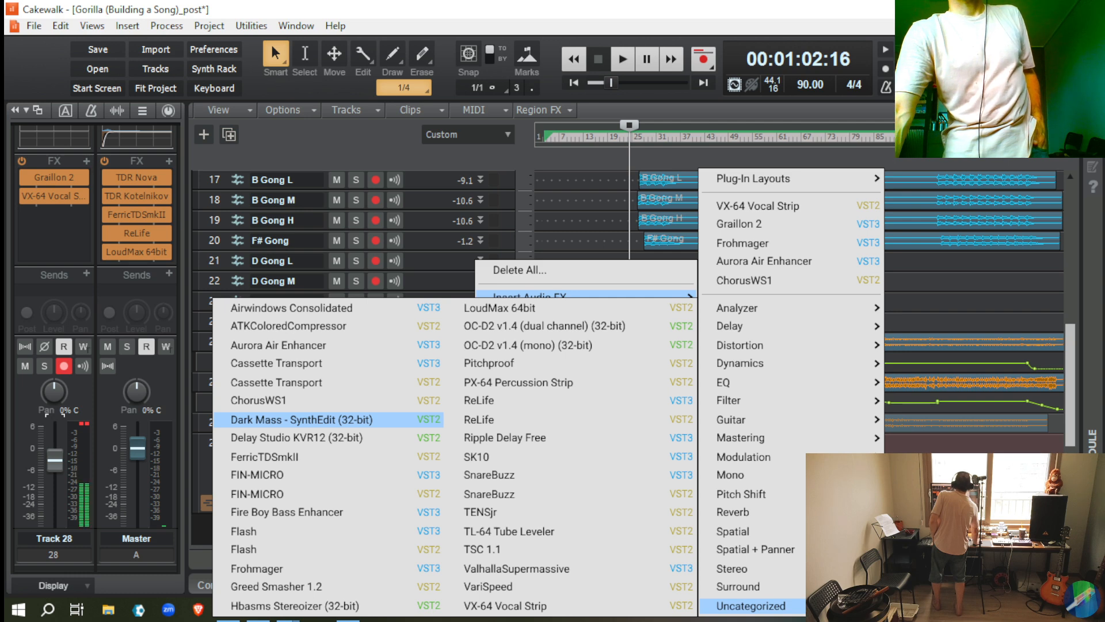
key("Right")
key("Up")
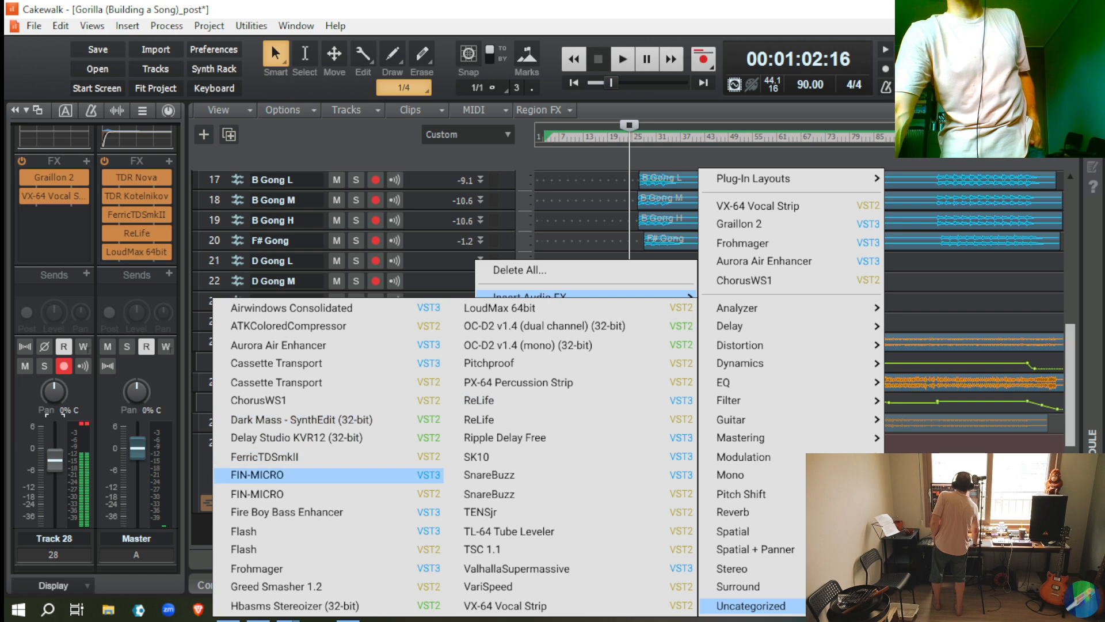
left_click(300, 475)
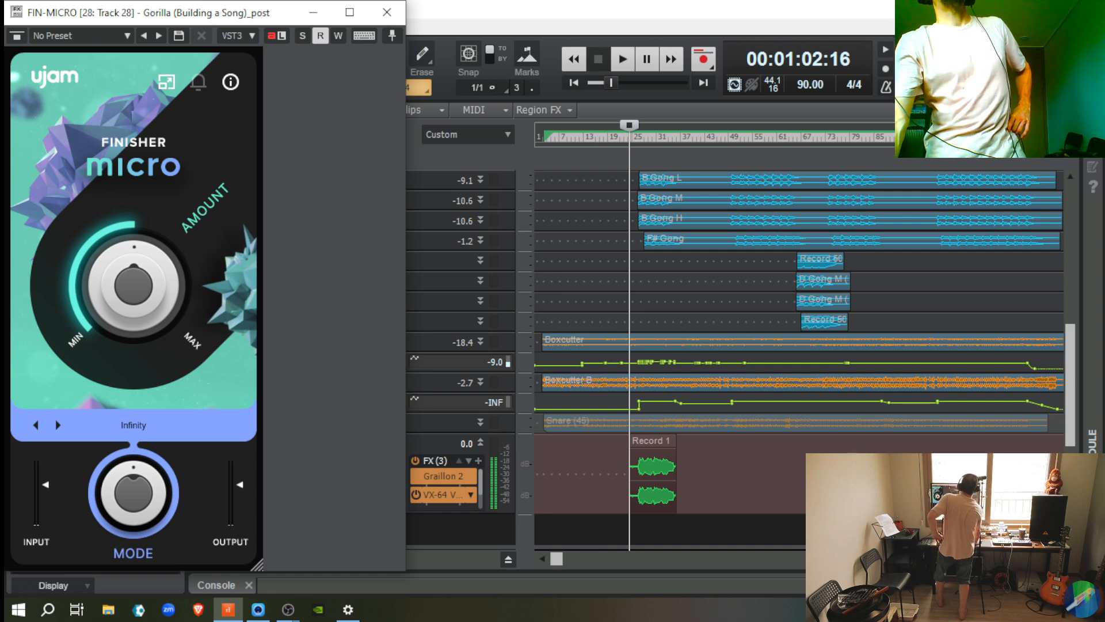
Step: Set the FIN-MICRO mode to EARTH2ISS and play the recorded take with the plug-in window moved clear of the track list
mouse_move(134, 493)
left_mouse_down()
mouse_move(133, 504)
mouse_move(134, 489)
left_mouse_up()
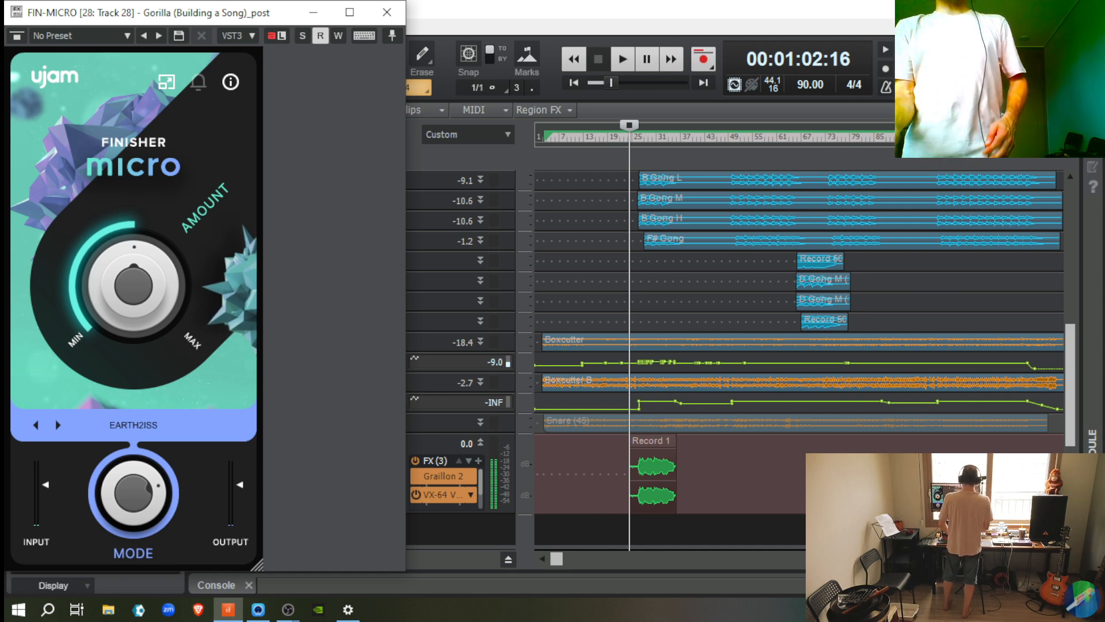
key("space")
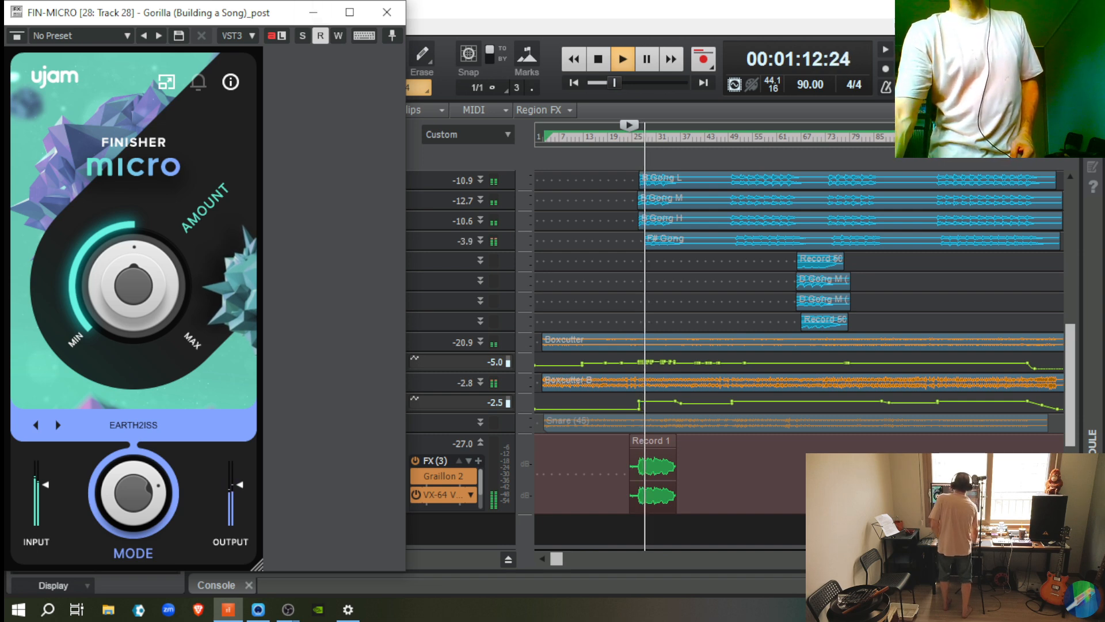
left_click_drag(277, 12, 974, 38)
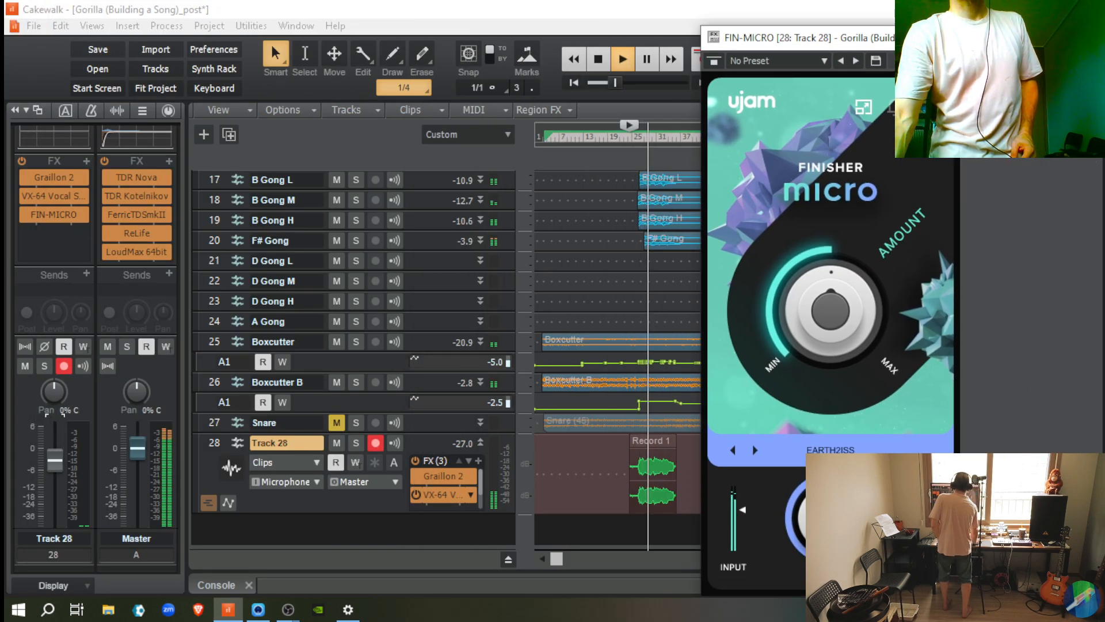
scroll(356, 360, "down", 2)
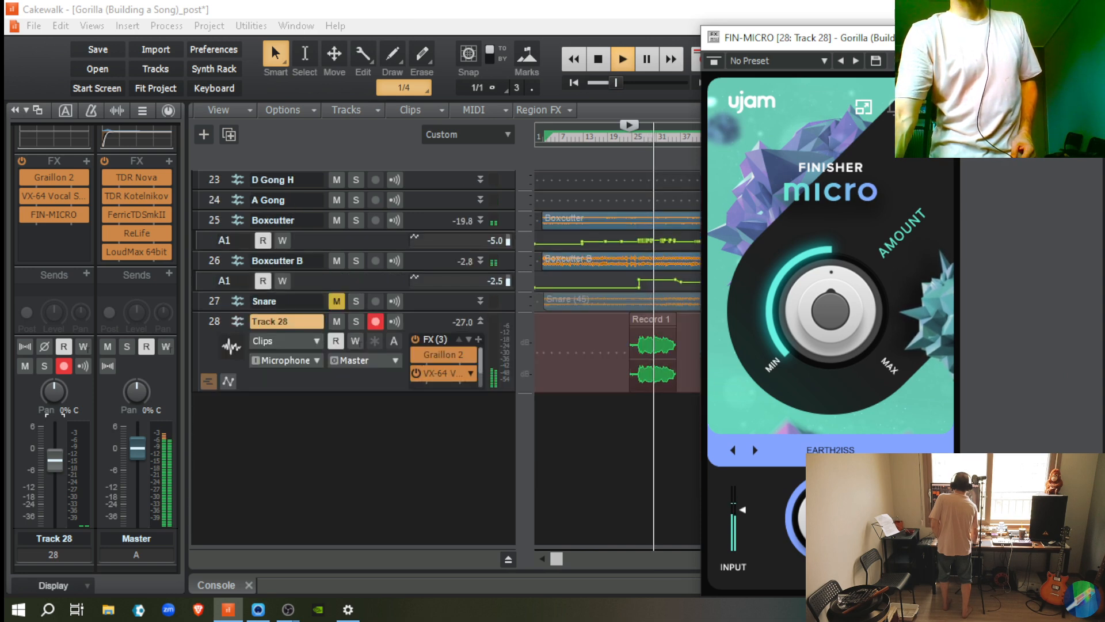
Step: Solo Track 28 and play the take while switching the FIN-MICRO mode through Rotor Cab to Old Radio
key("space")
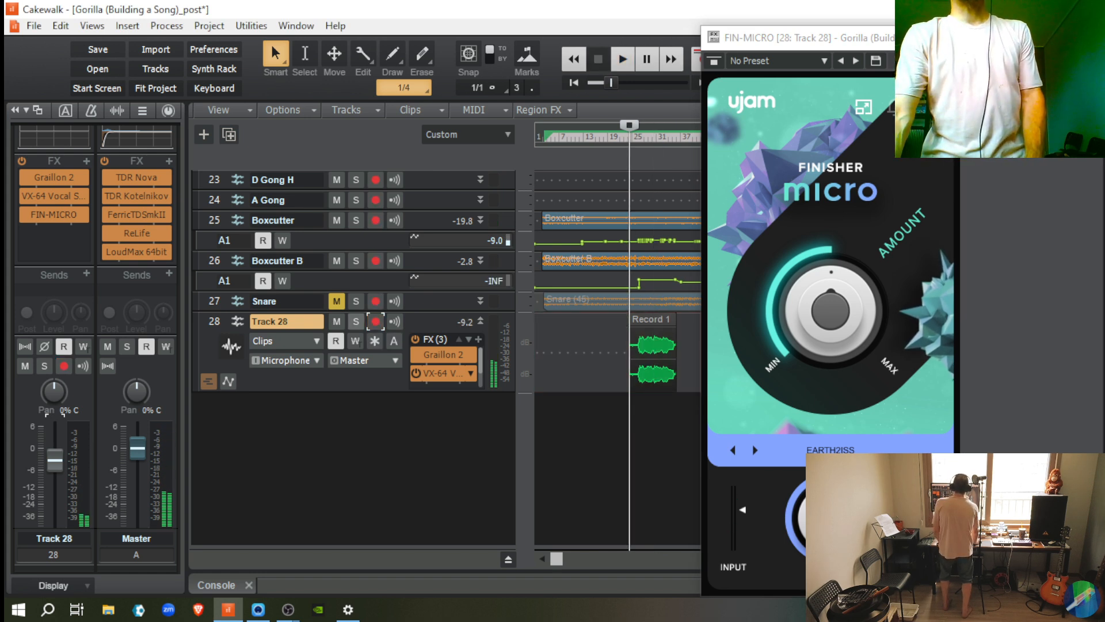
left_click(357, 321)
key("space")
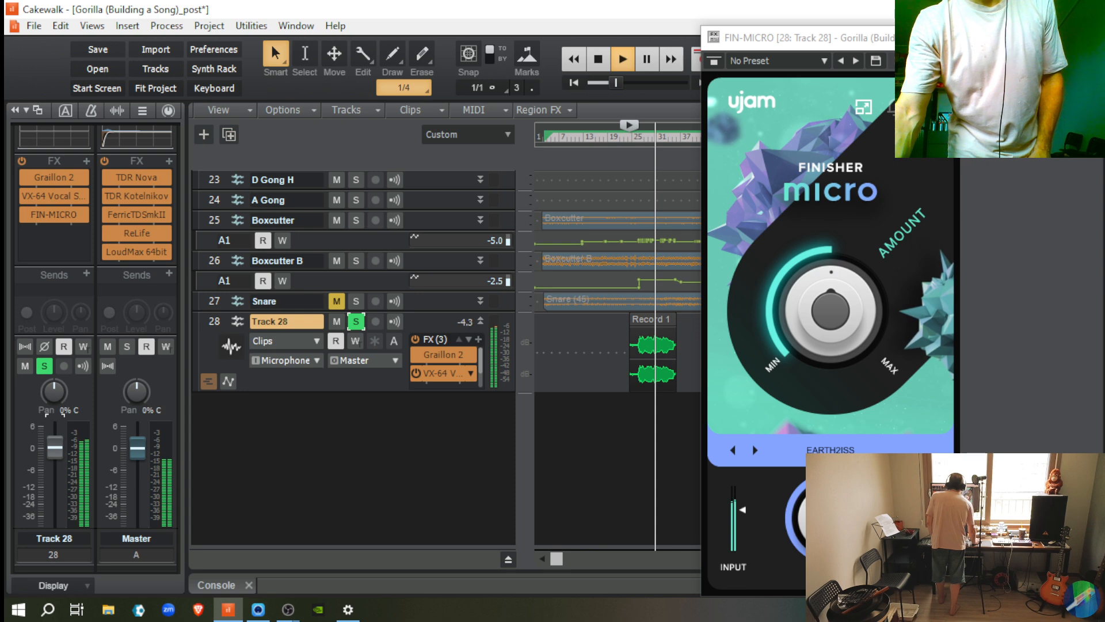
left_click(755, 450)
left_click(756, 450)
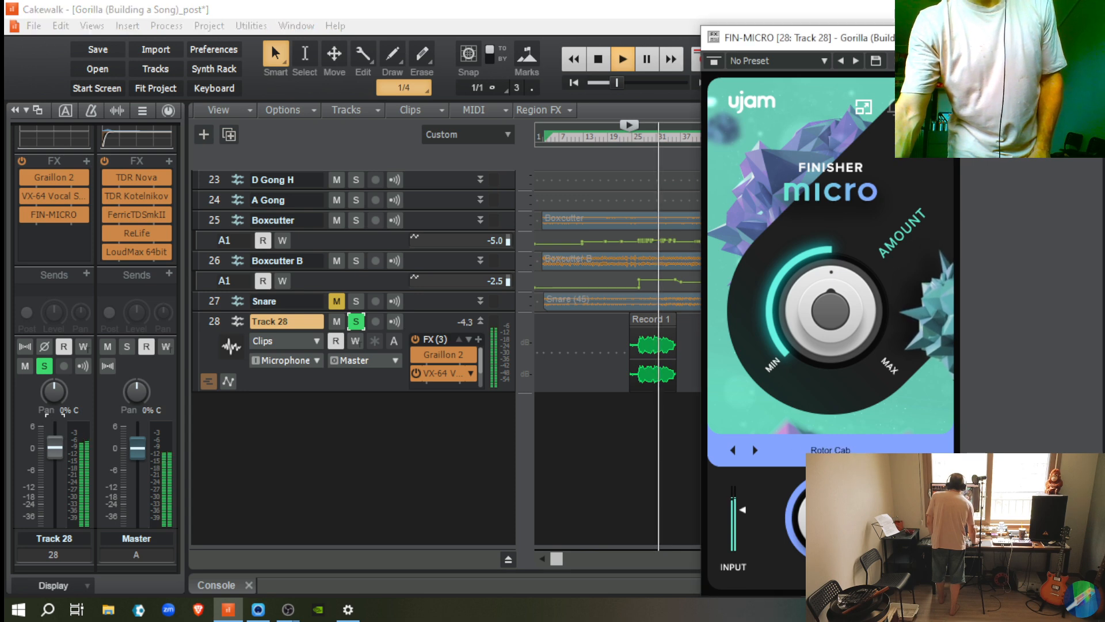
left_click(756, 450)
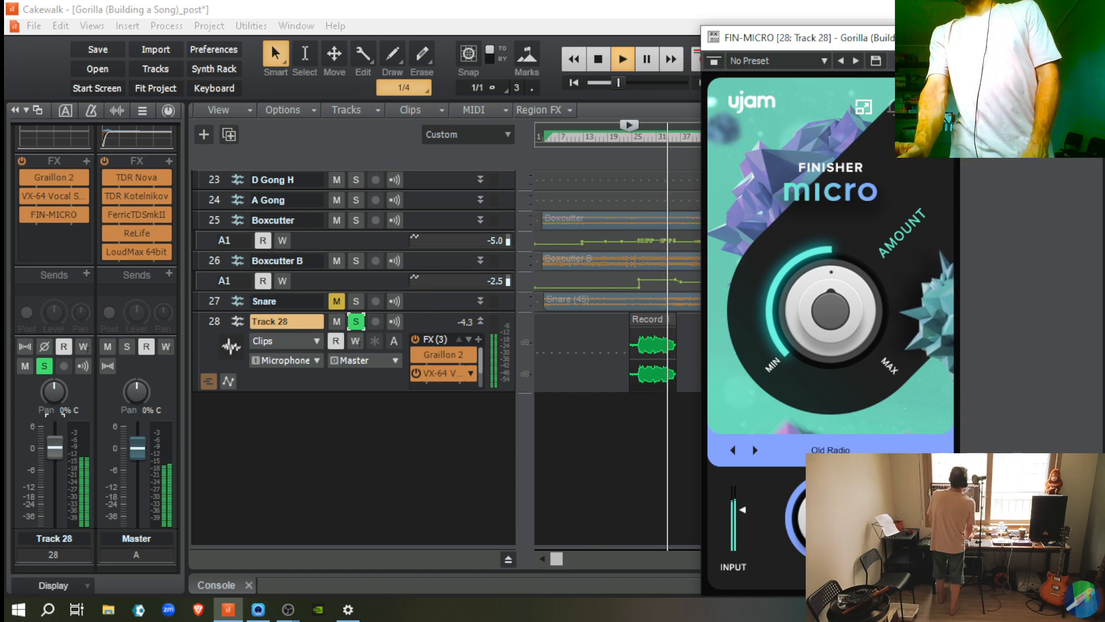
Step: Stop playback, move the playhead to 26:02:781 near the start of the recorded clip, and briefly test playback from there
key("space")
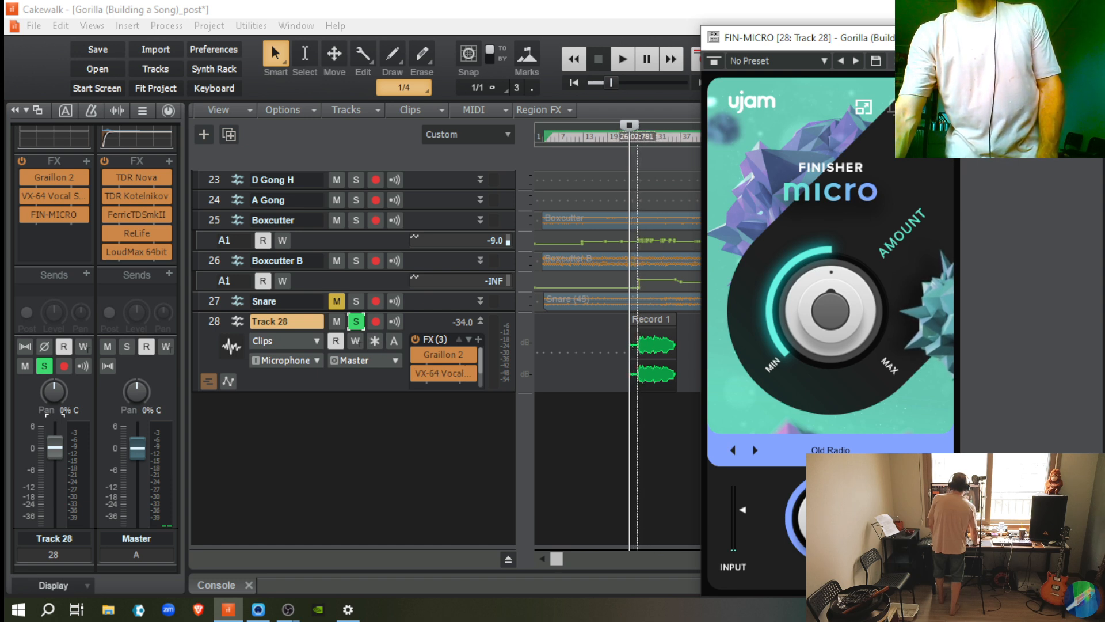
left_click(638, 460)
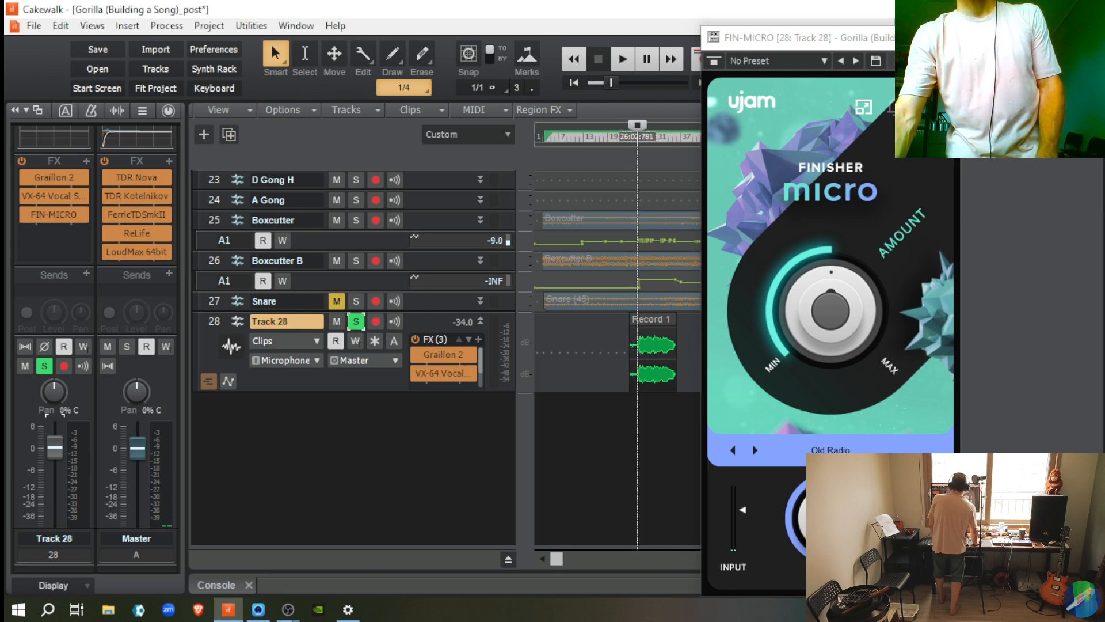
key("space")
key("space")
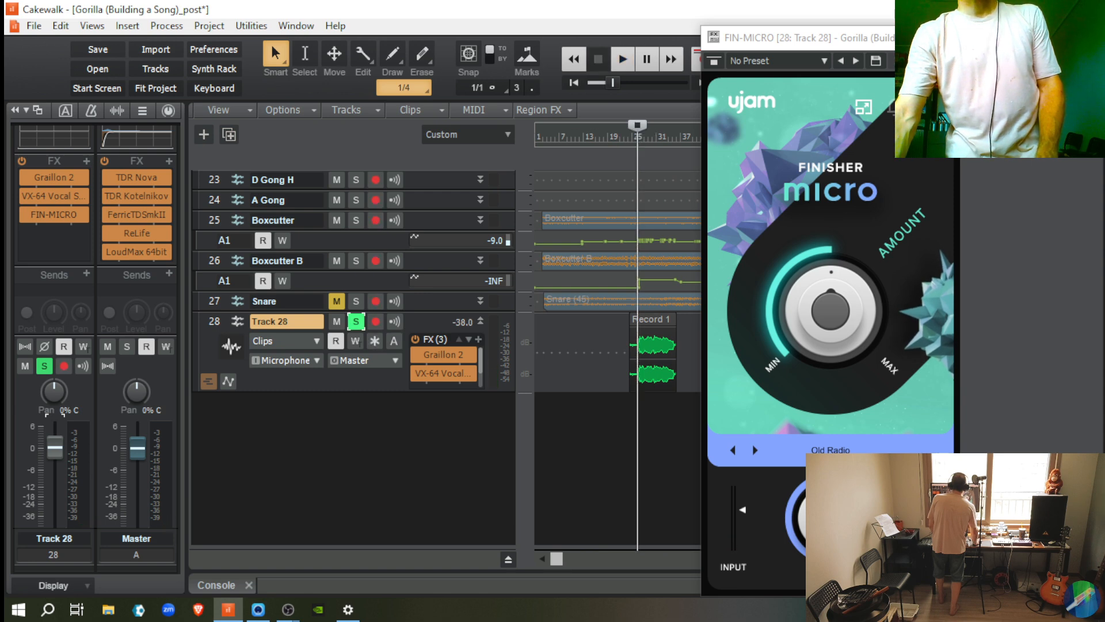
Step: Unsolo Track 28 and audition FIN-MICRO modes against the full mix, going through Rotor Cab, EARTH2ISS, Hangar Reverb and Simple Ambience to HP12
left_click(356, 321)
key("space")
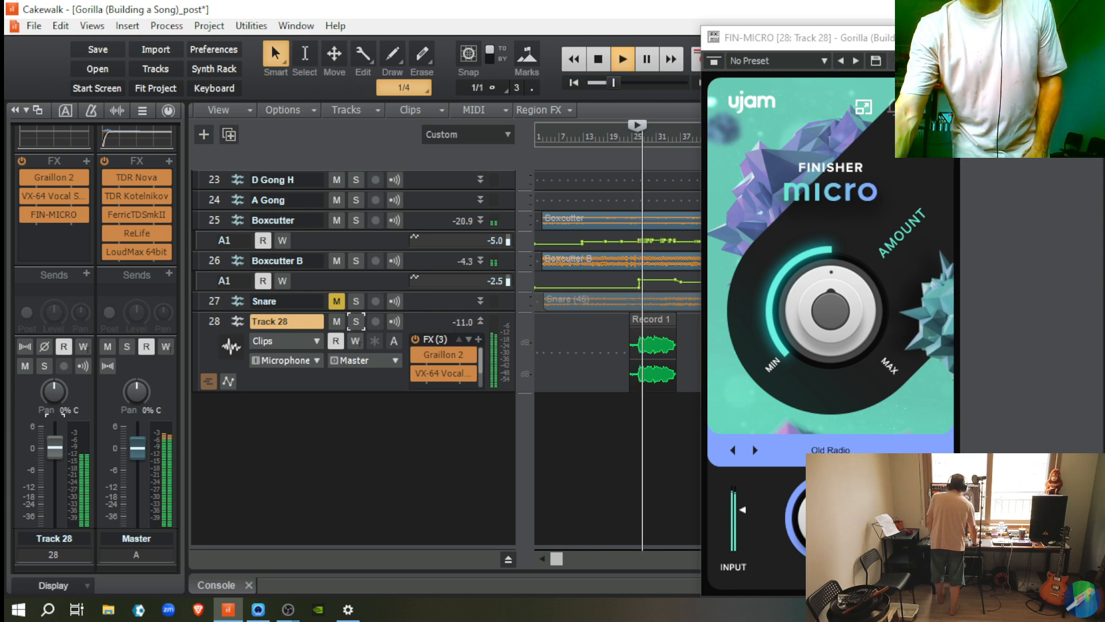
left_click(755, 450)
left_click(756, 450)
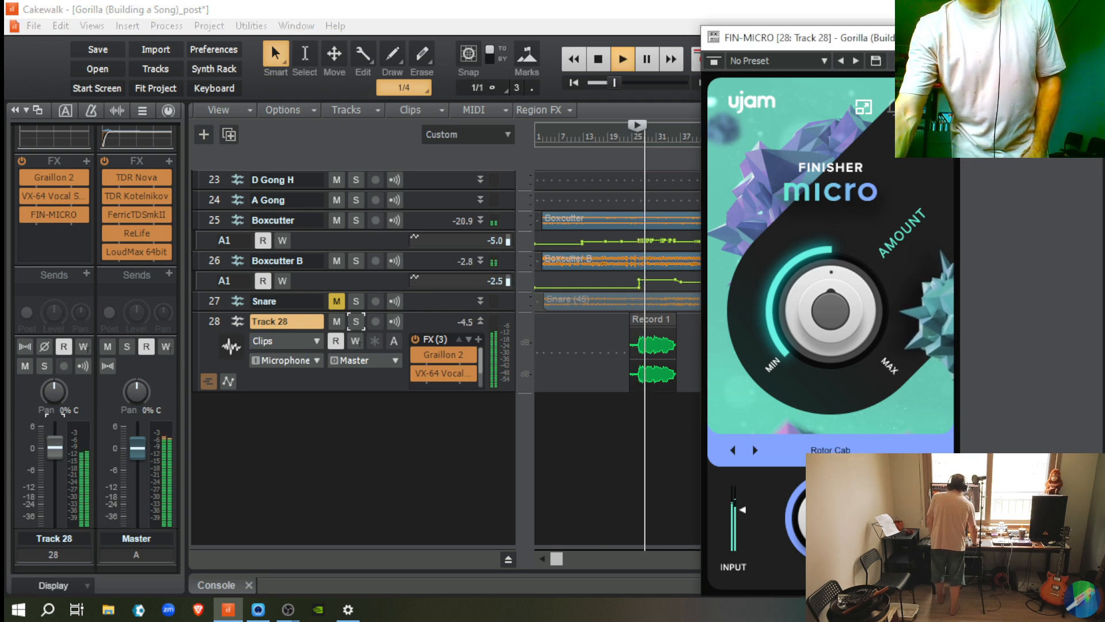
left_click(755, 450)
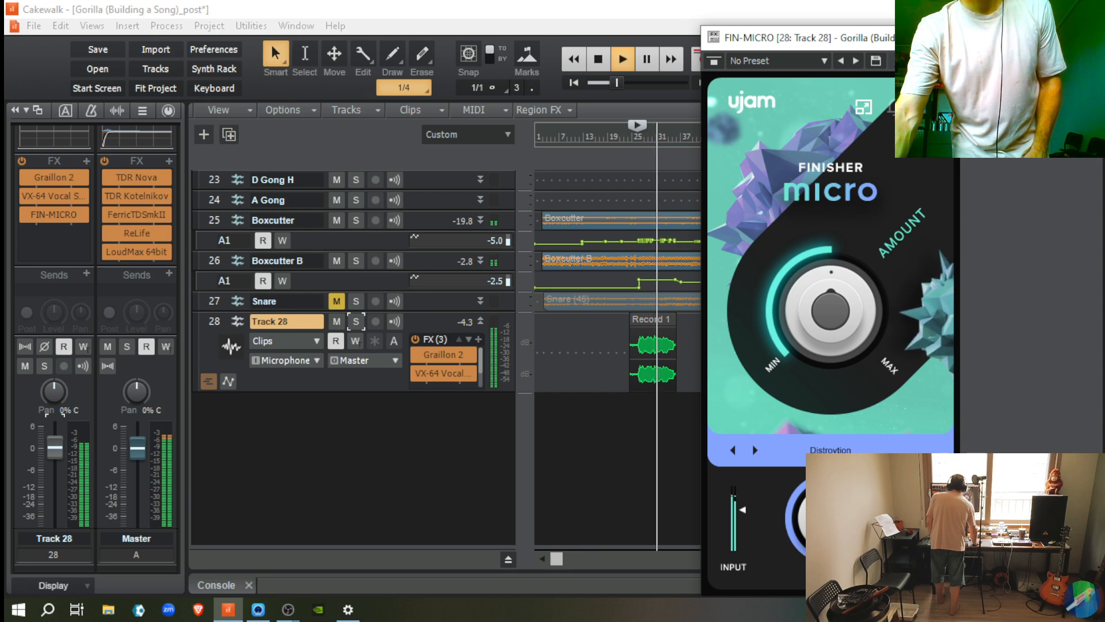
left_click(755, 450)
left_click(756, 450)
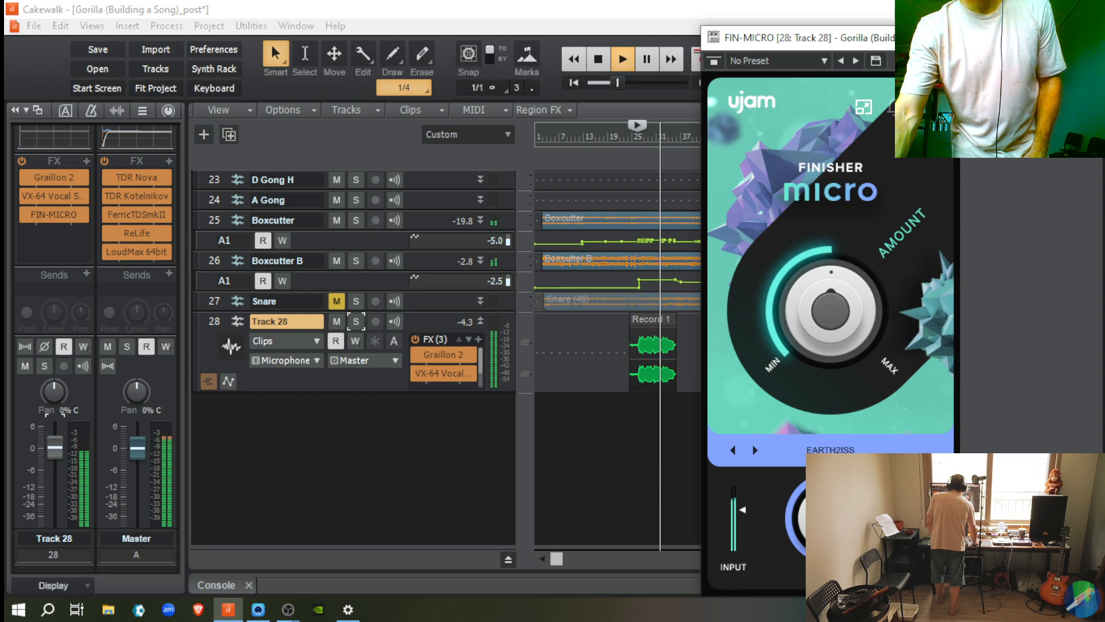
left_click(755, 450)
left_click(756, 450)
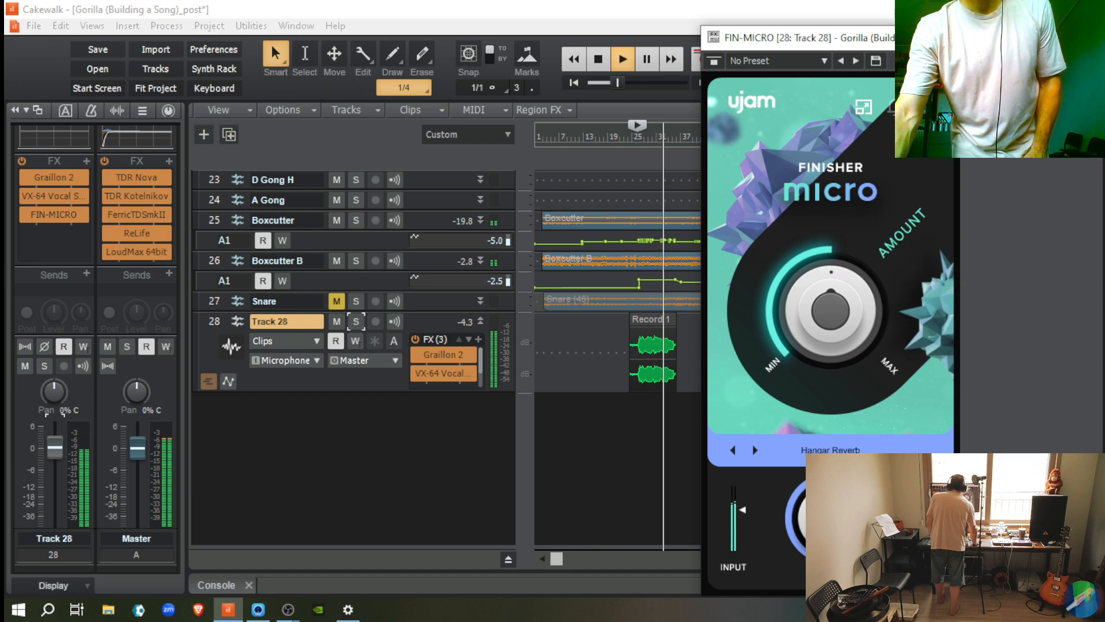
left_click(756, 450)
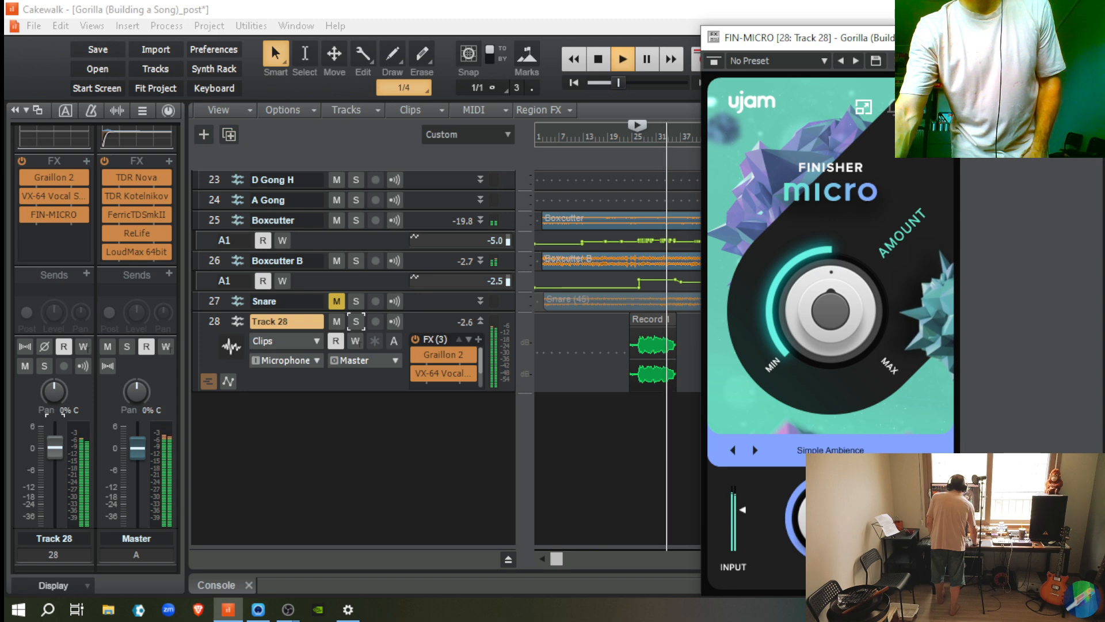
left_click(755, 450)
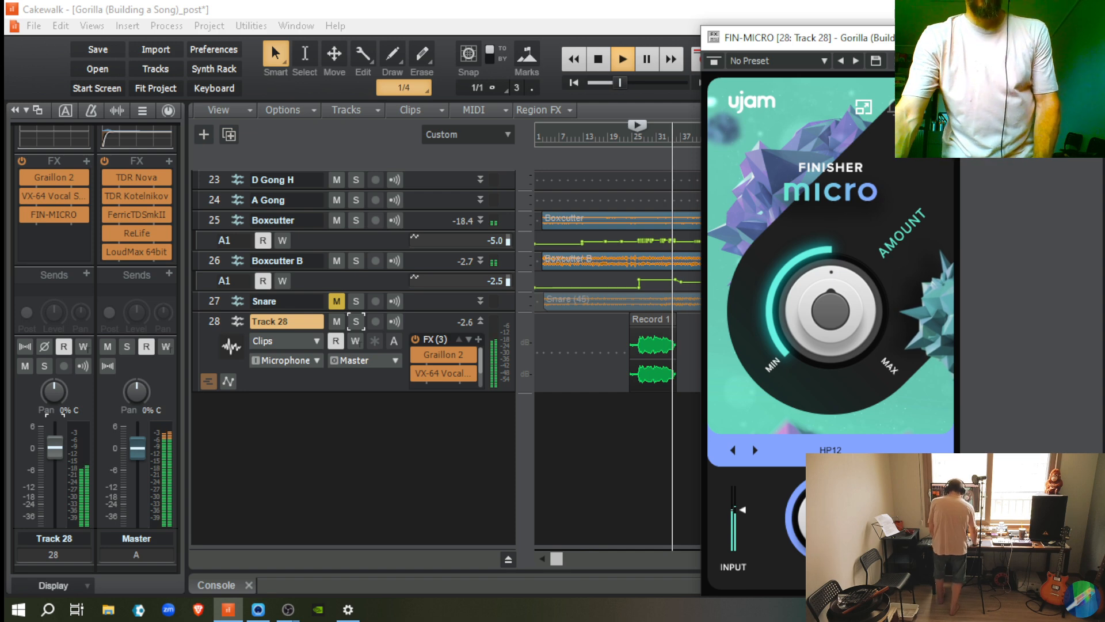
Step: Solo Track 28 and listen to the take with the FIN-MICRO mode set to Cabinet
key("space")
left_click(356, 322)
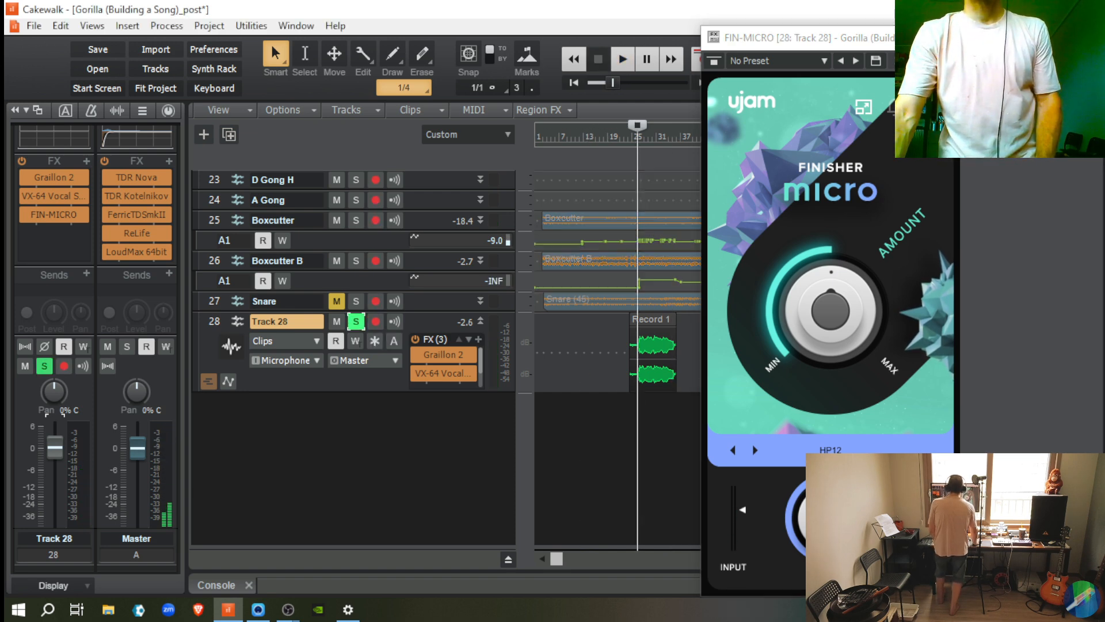
key("space")
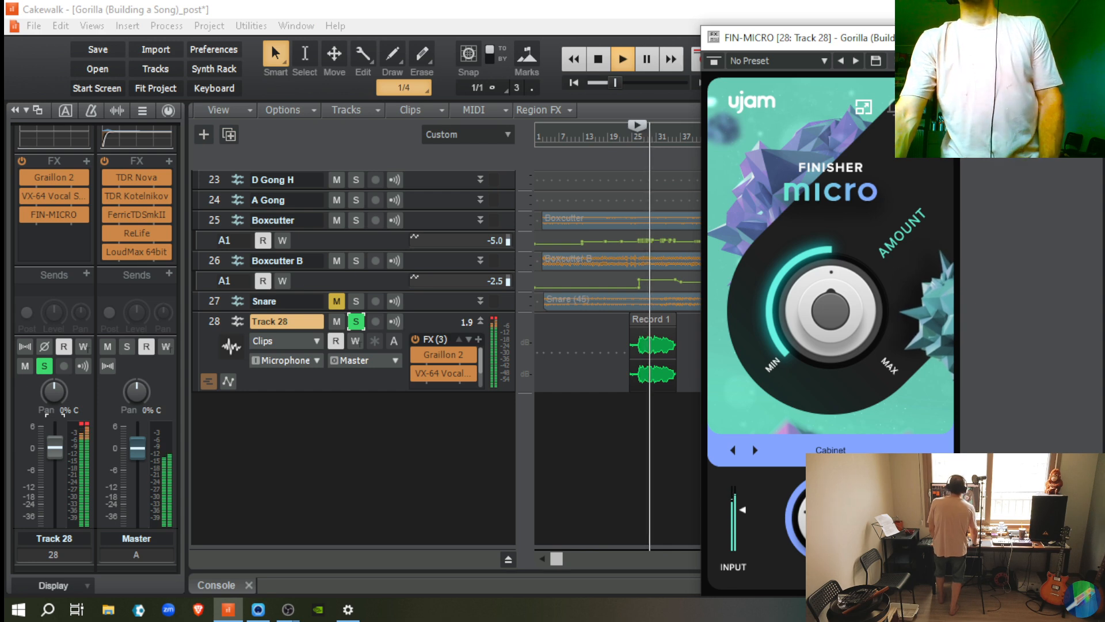
key("space")
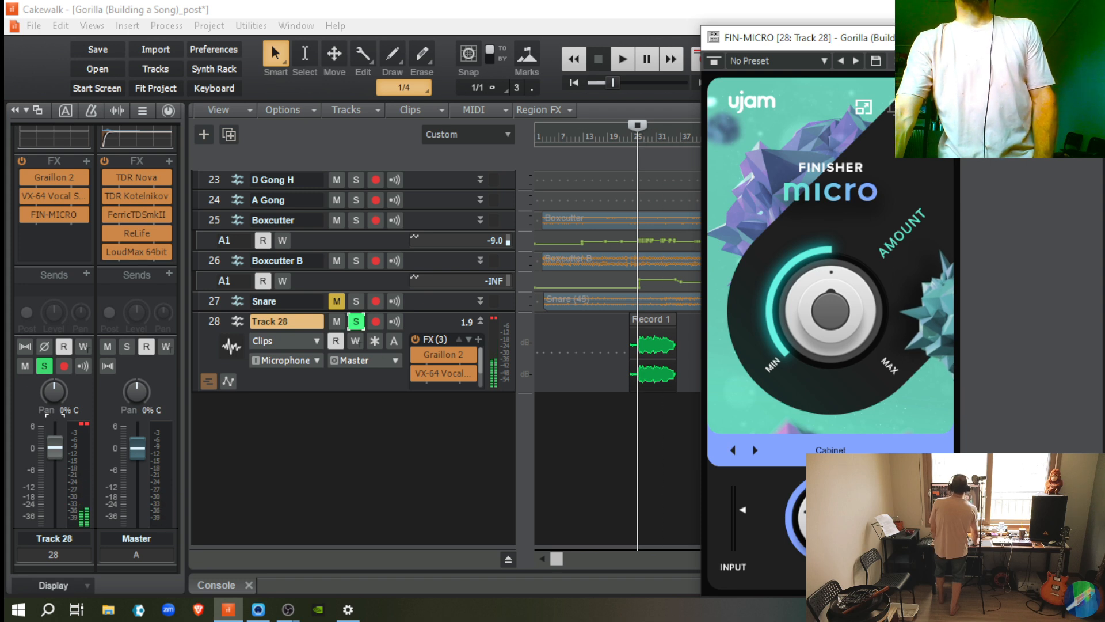
Step: Unsolo Track 28 and lower its volume to -1.4 dB while playing it in the full mix
left_click(355, 321)
key("space")
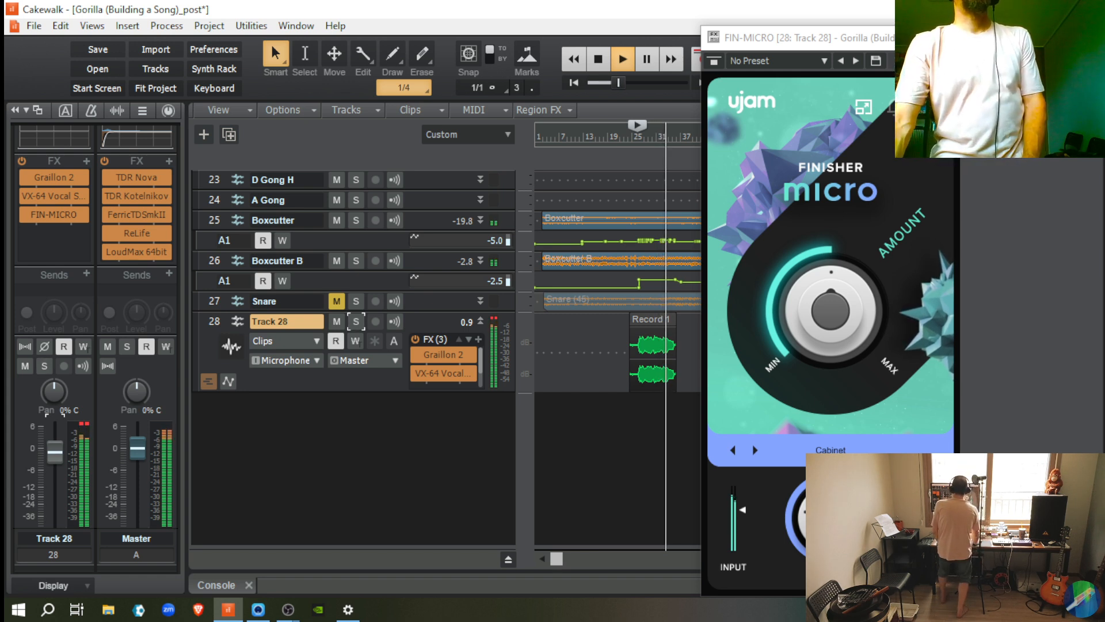
key("space")
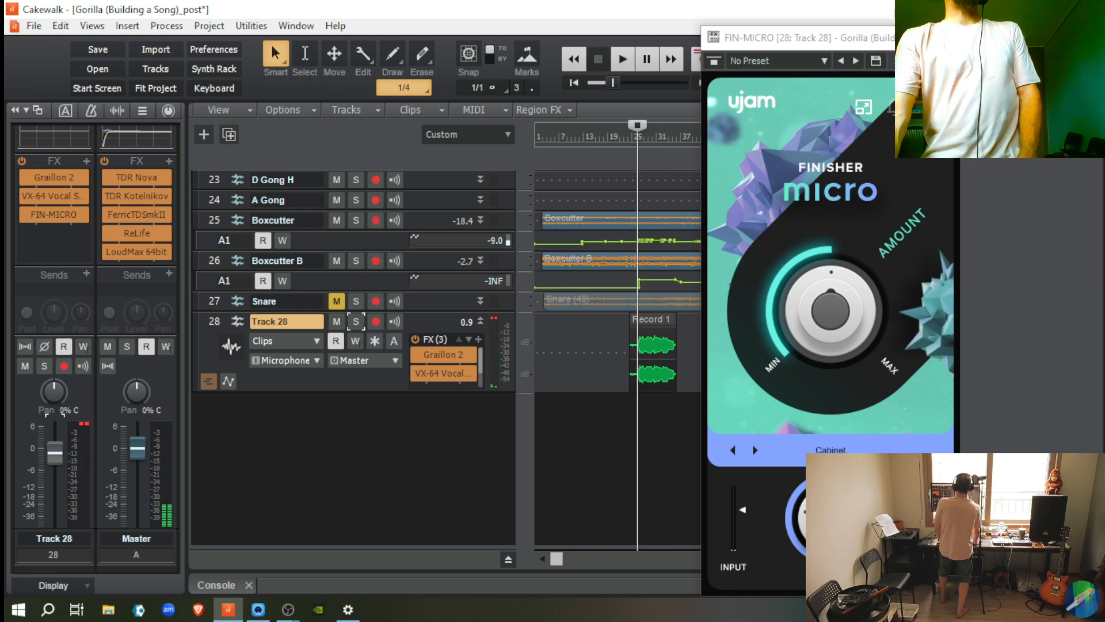
Step: Set Track 28's volume to -1.7 dB during playback and make the track taller so its whole effects list shows
scroll(95, 327, "down", 2)
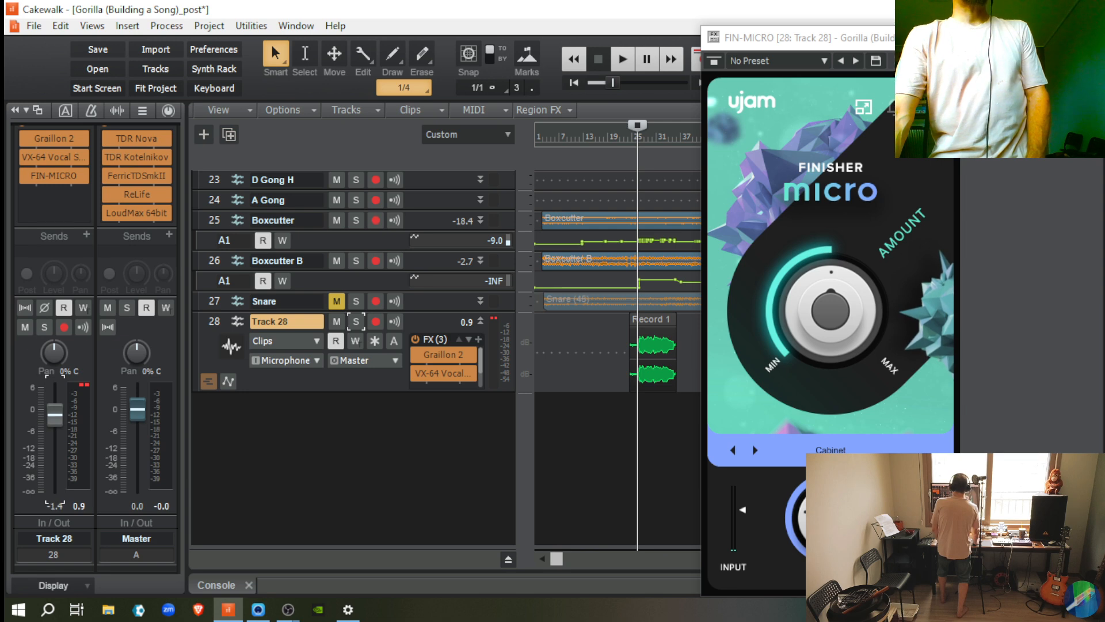
key("space")
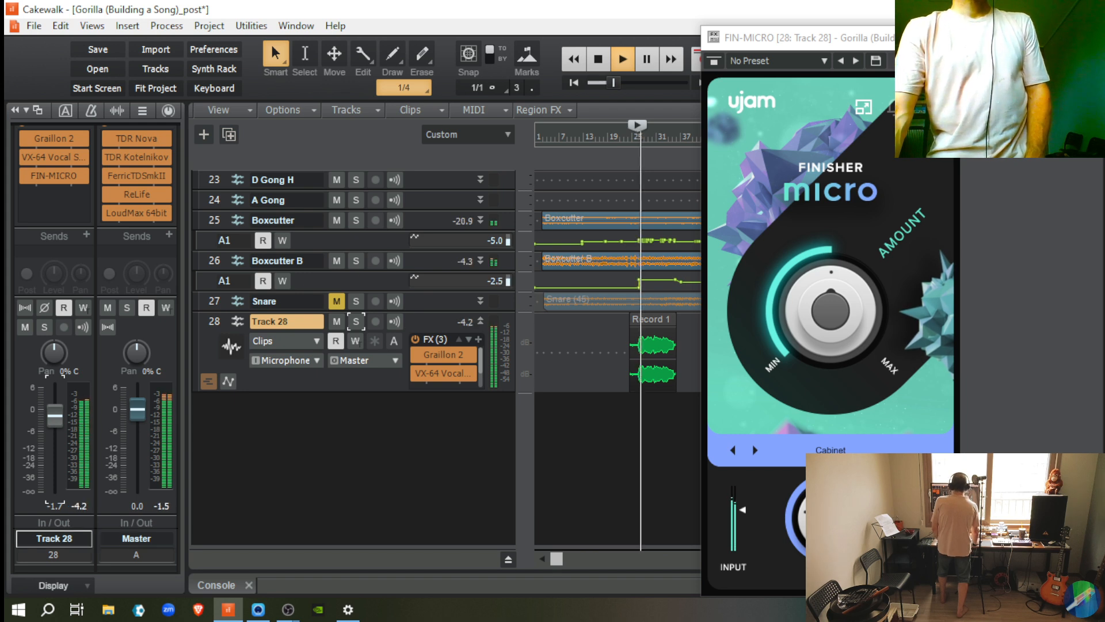
mouse_move(55, 416)
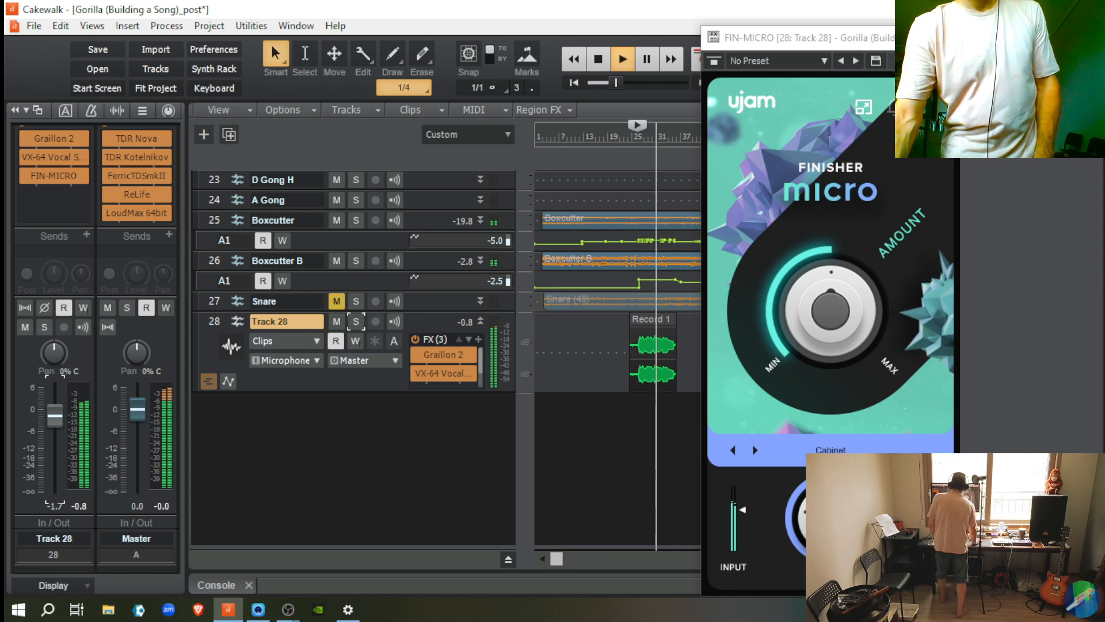
left_click_drag(443, 392, 443, 443)
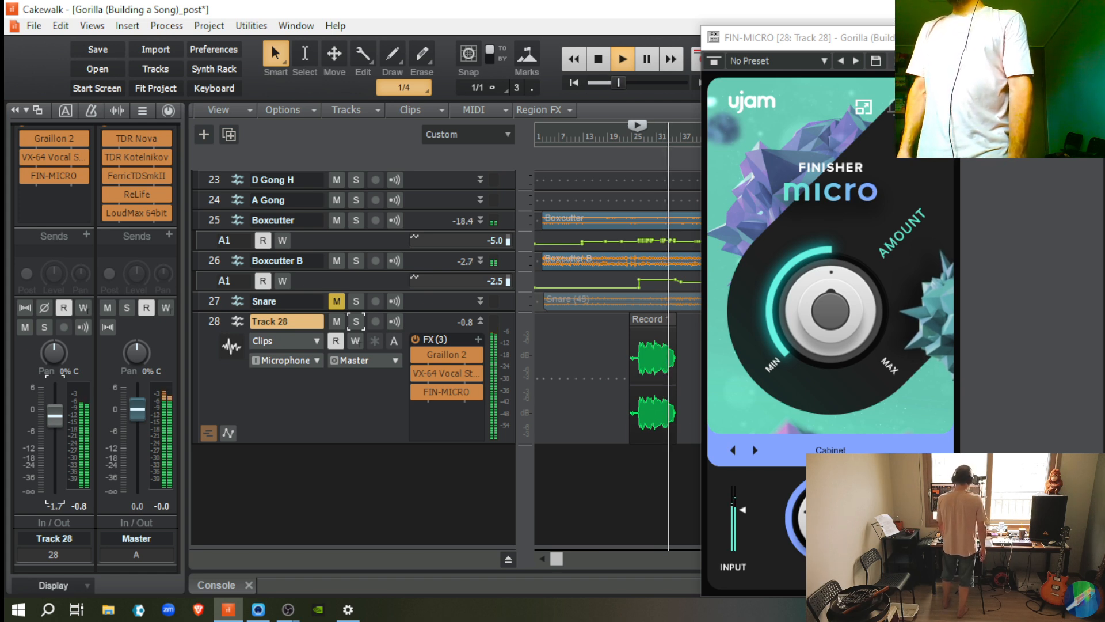
key("space")
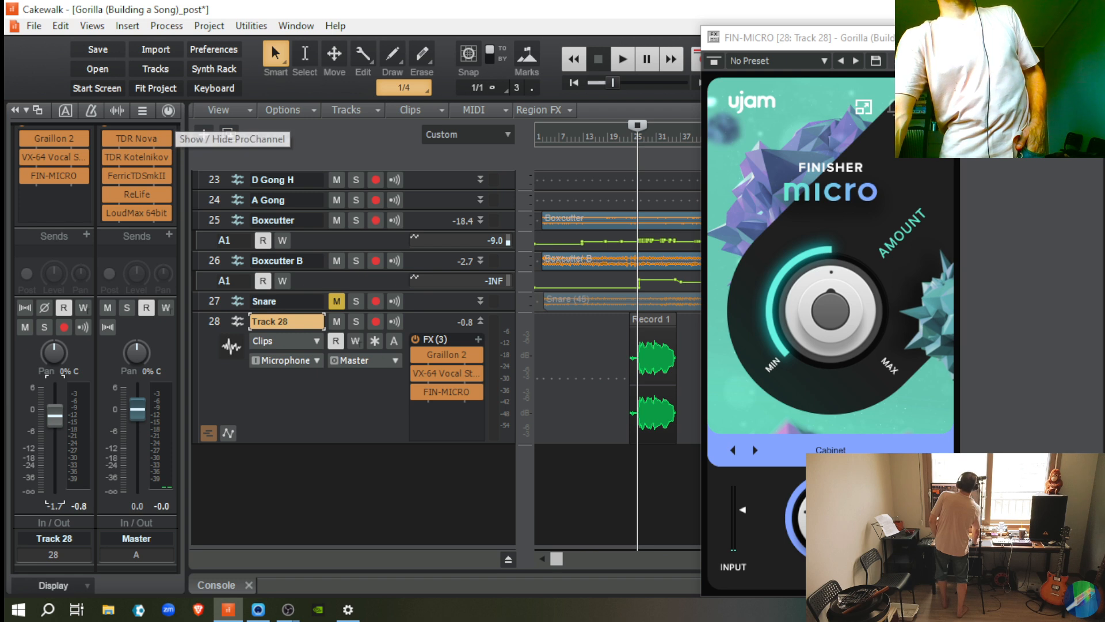
Step: Show Track 28's ProChannel and load the console preset "Type N: Neve 88RS - Warm with Rich Low End" and the tube preset "Vocals - Smooth"
left_click(168, 110)
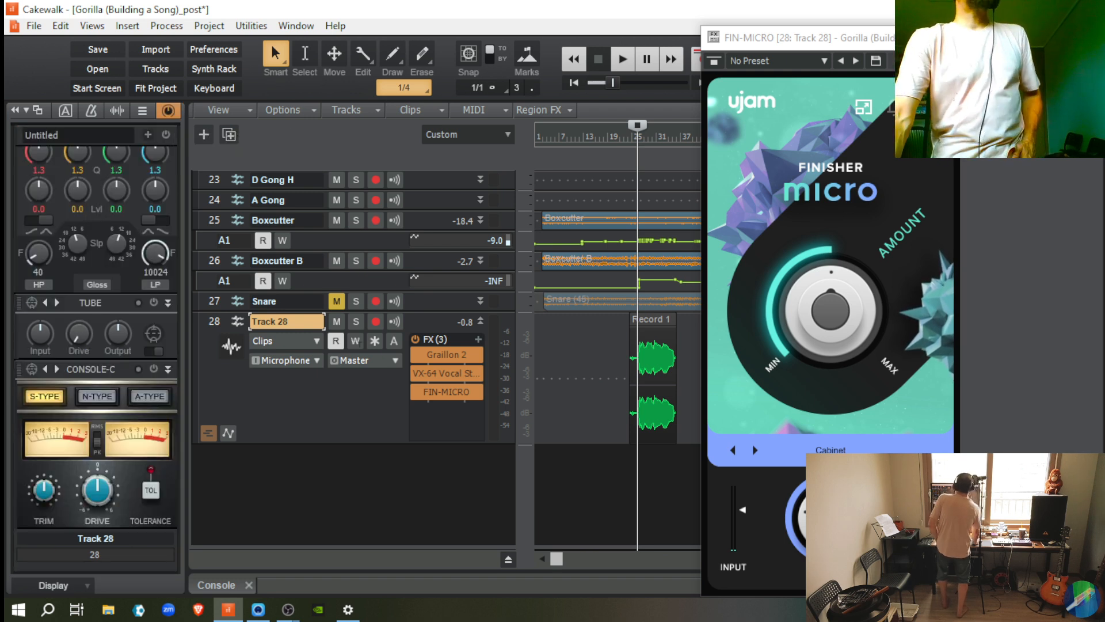
left_click(31, 369)
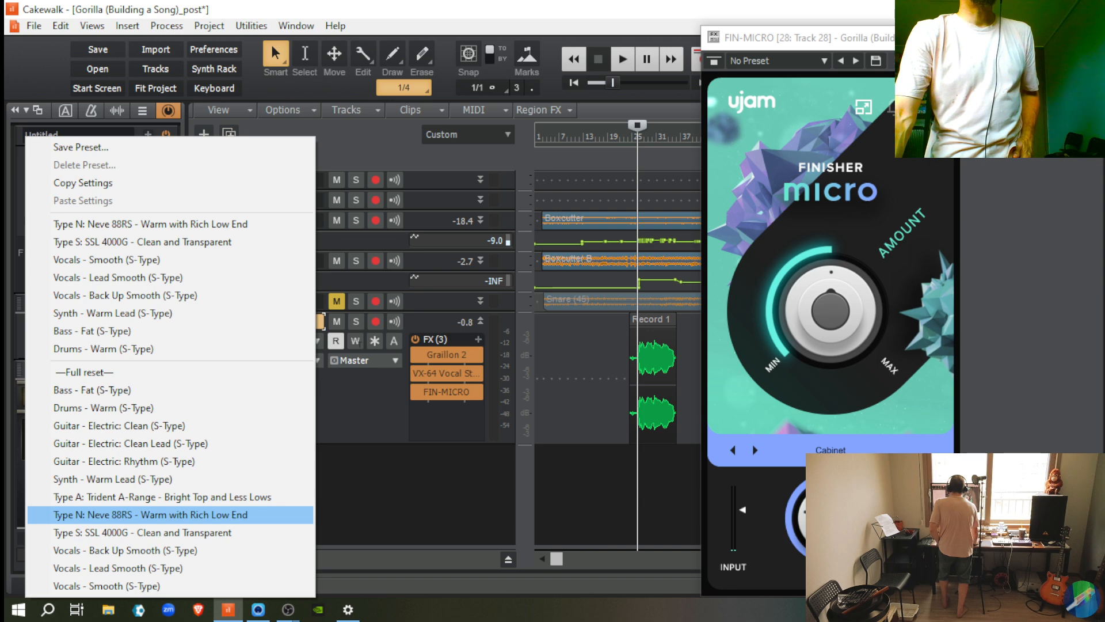
left_click(151, 515)
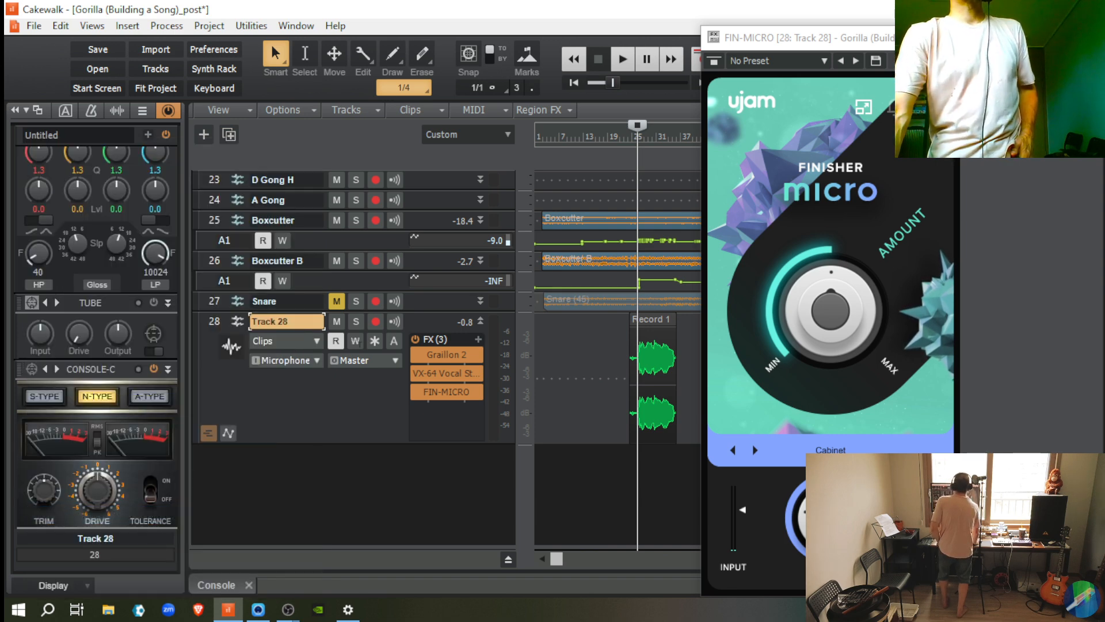
left_click(32, 302)
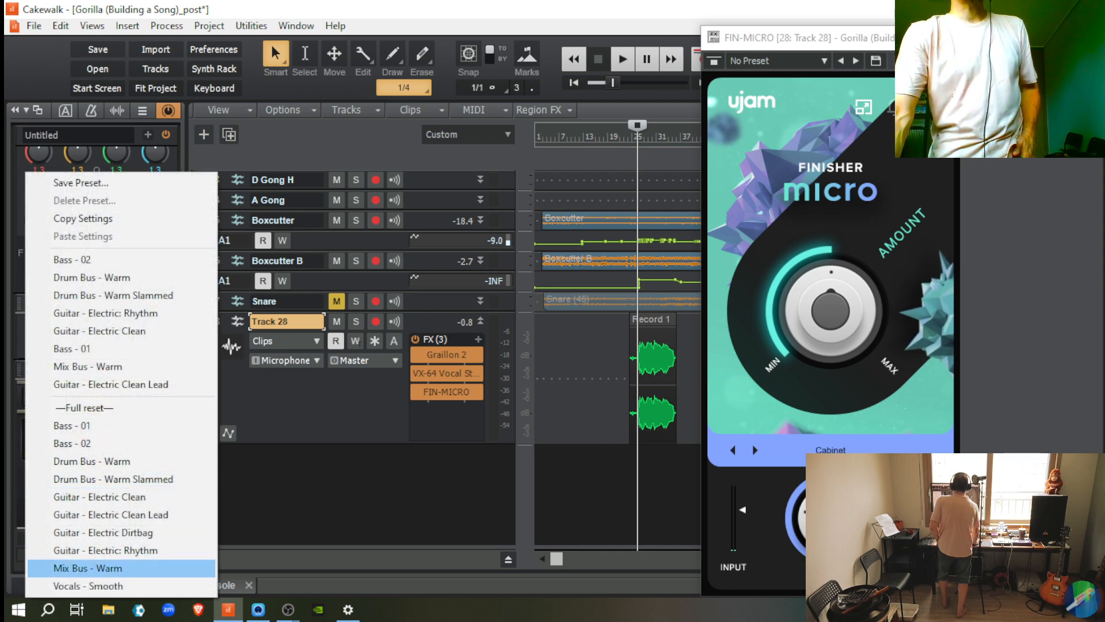
left_click(86, 585)
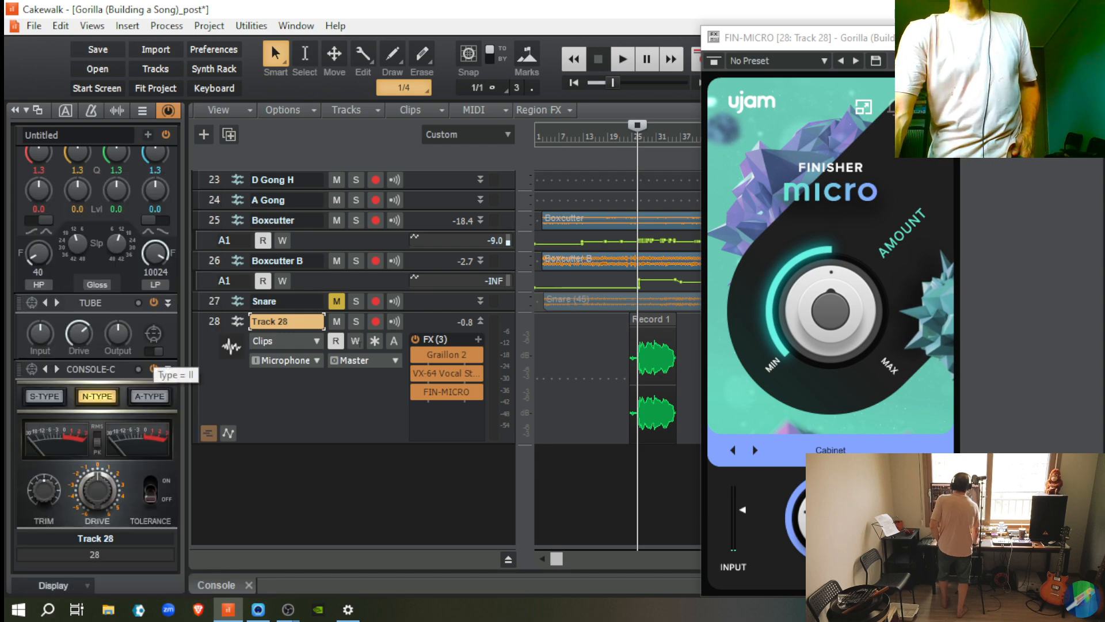
Step: Load the "Vocals - Dynamic Mic Enhancer" preset into the ProChannel EQ of Track 28
scroll(153, 369, "up", 6)
scroll(95, 346, "up", 3)
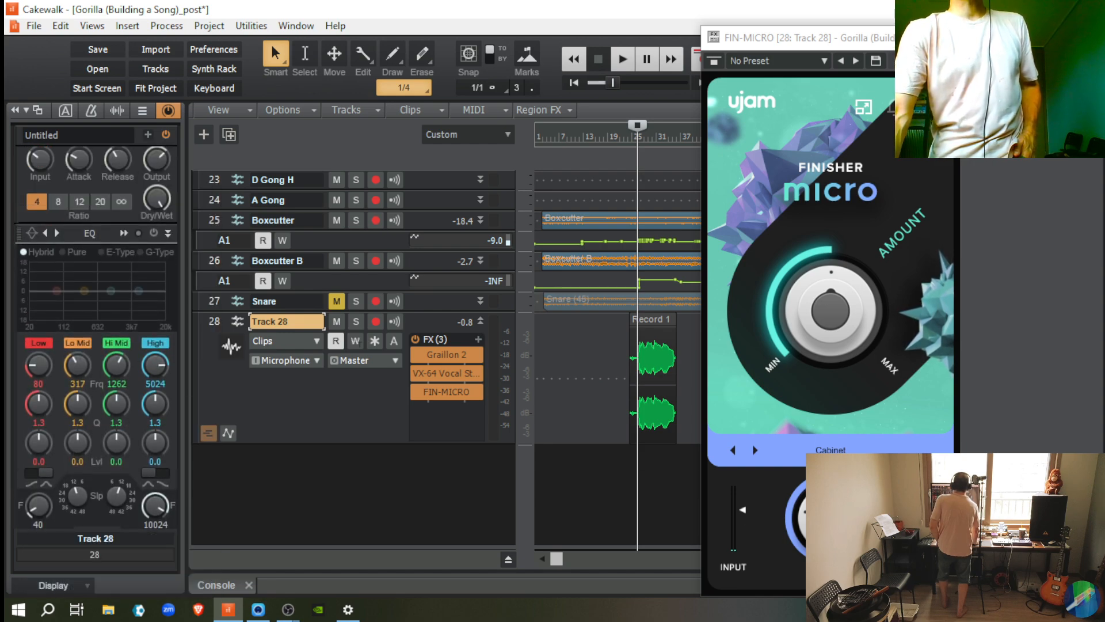
left_click(32, 232)
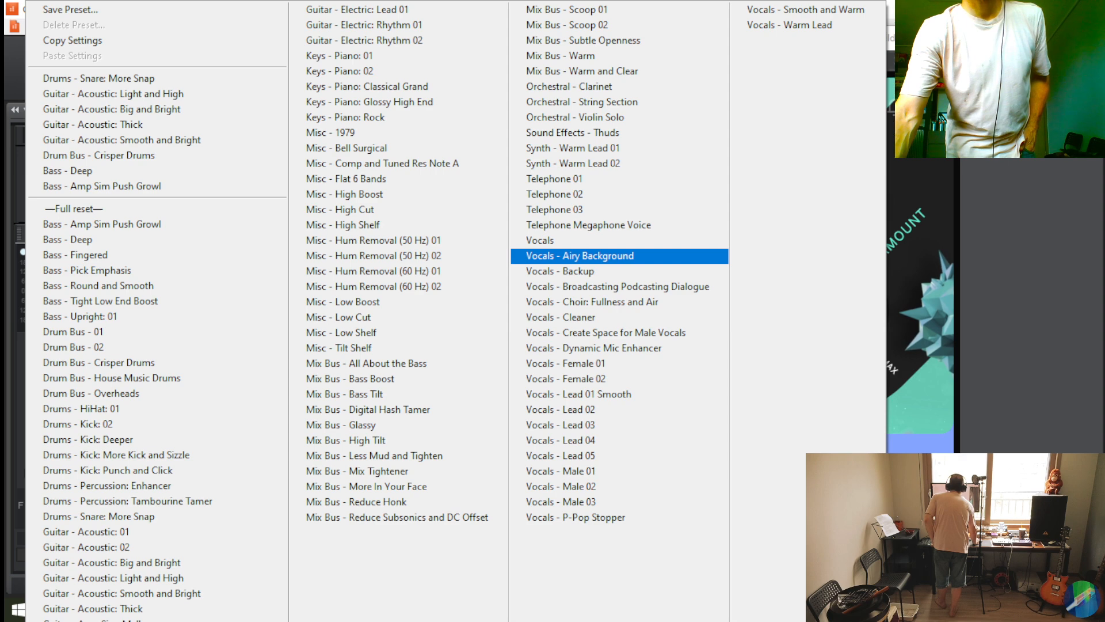
left_click(613, 348)
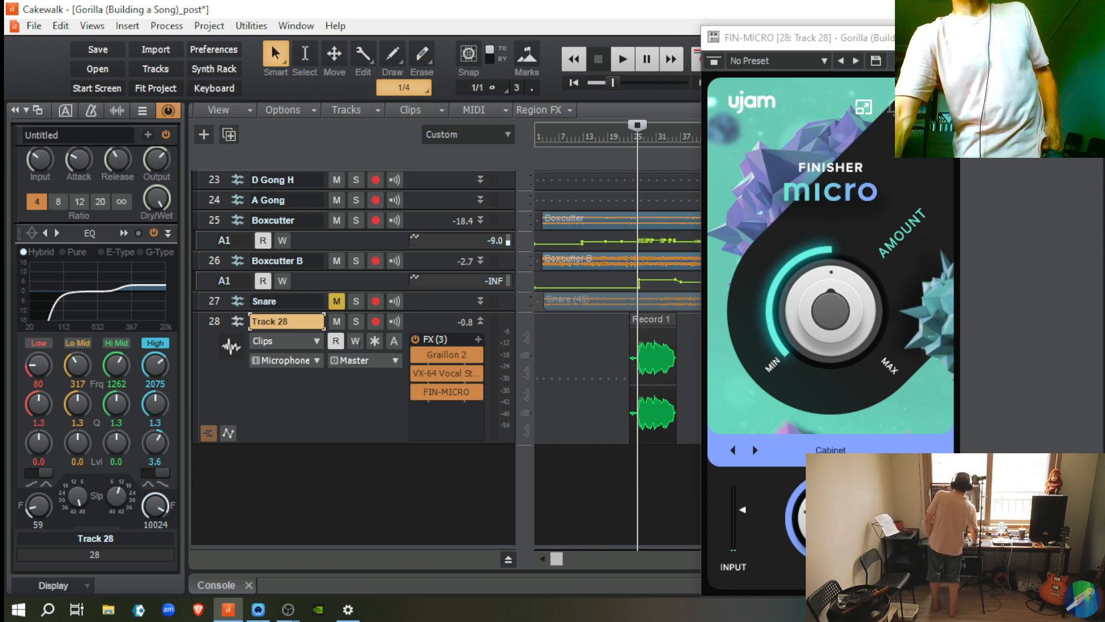
Step: Load the "Vocals - Back Up Smooth" preset into the ProChannel compressor of Track 28
scroll(95, 337, "up", 5)
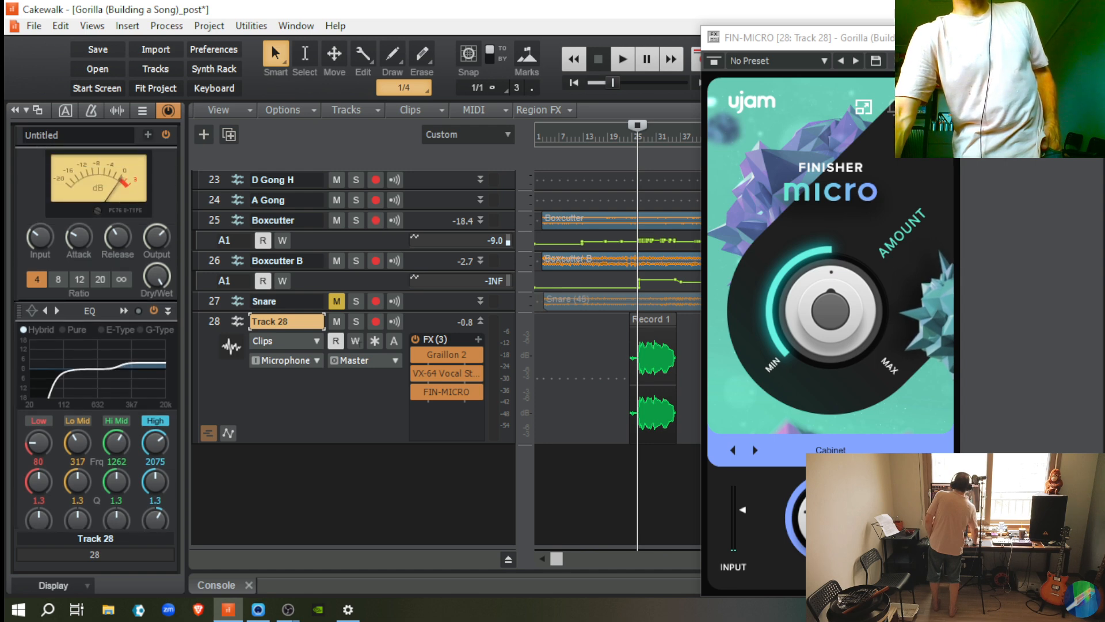
left_click(32, 157)
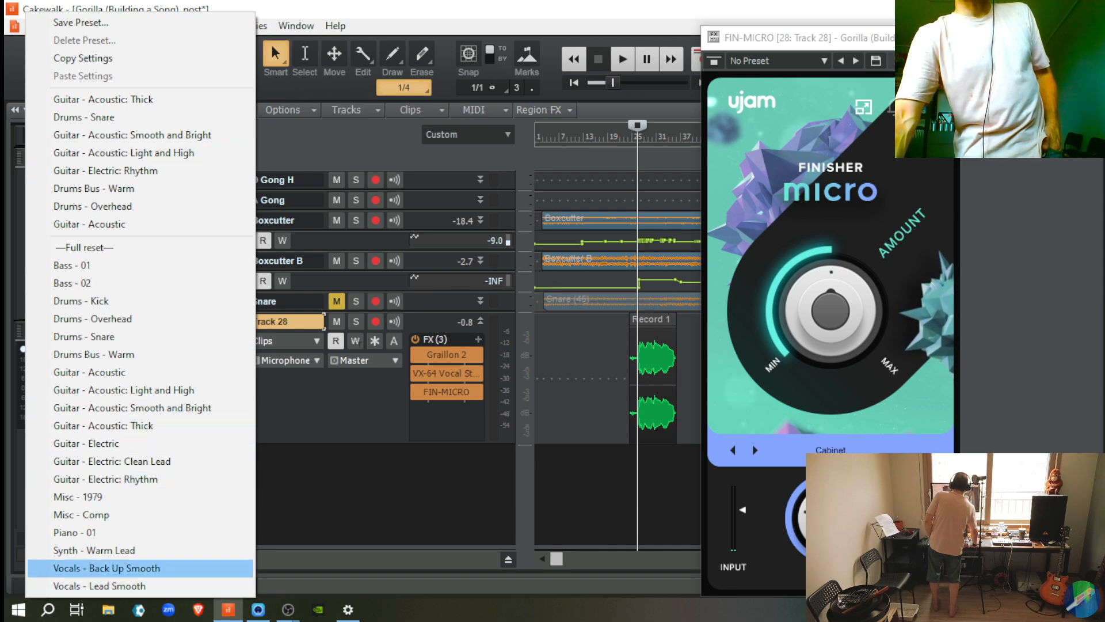
left_click(107, 568)
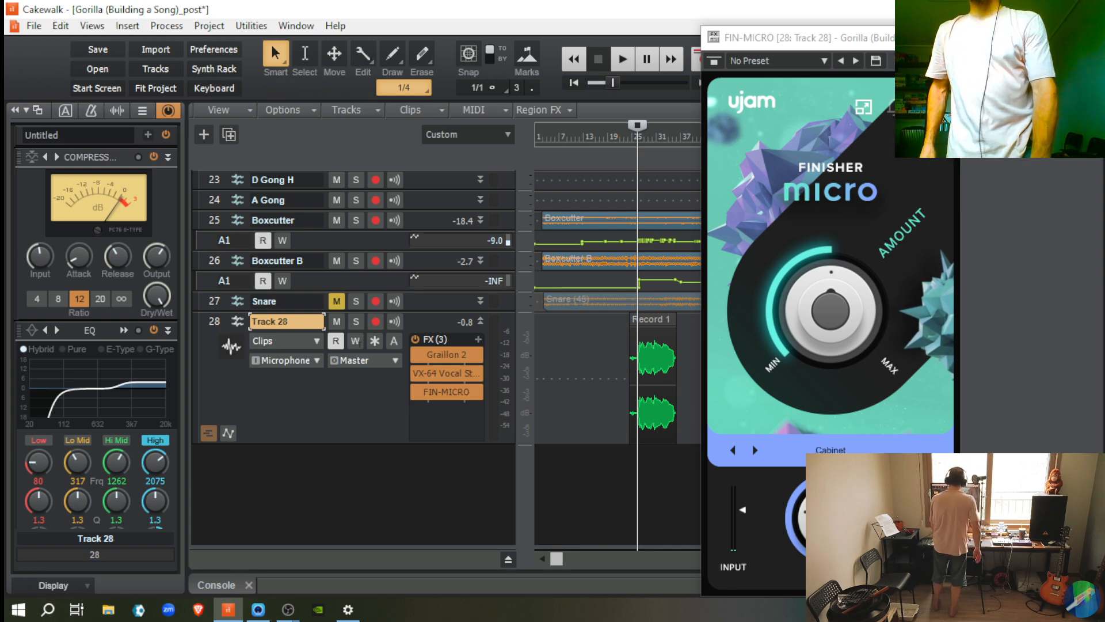
Step: Set the ratio of Track 28's ProChannel compressor to 4 while the song plays
key("space")
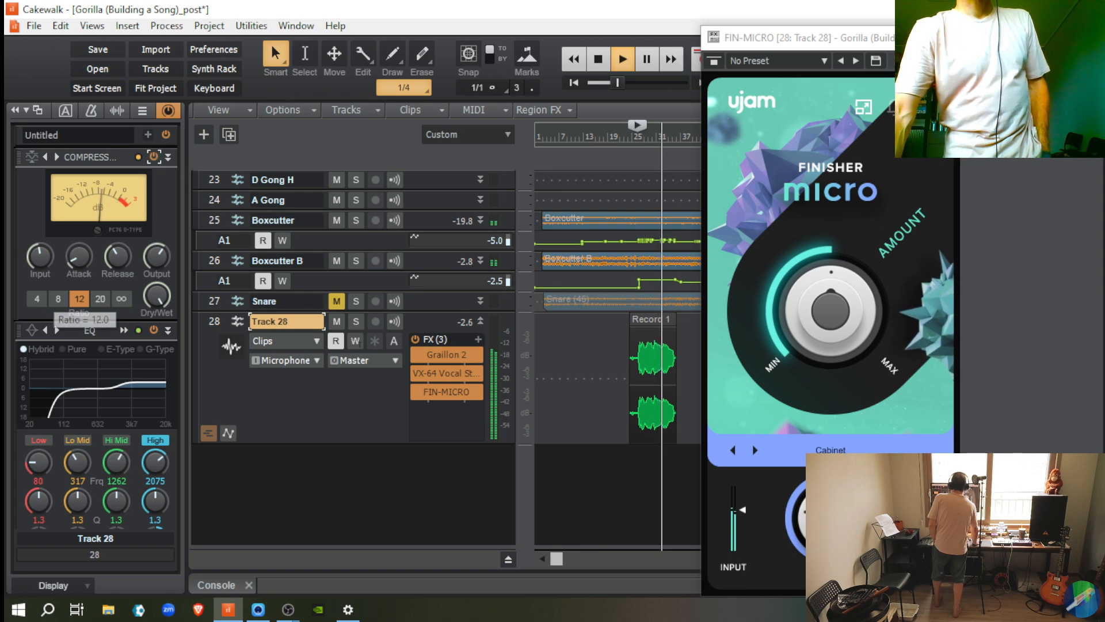
left_click(58, 299)
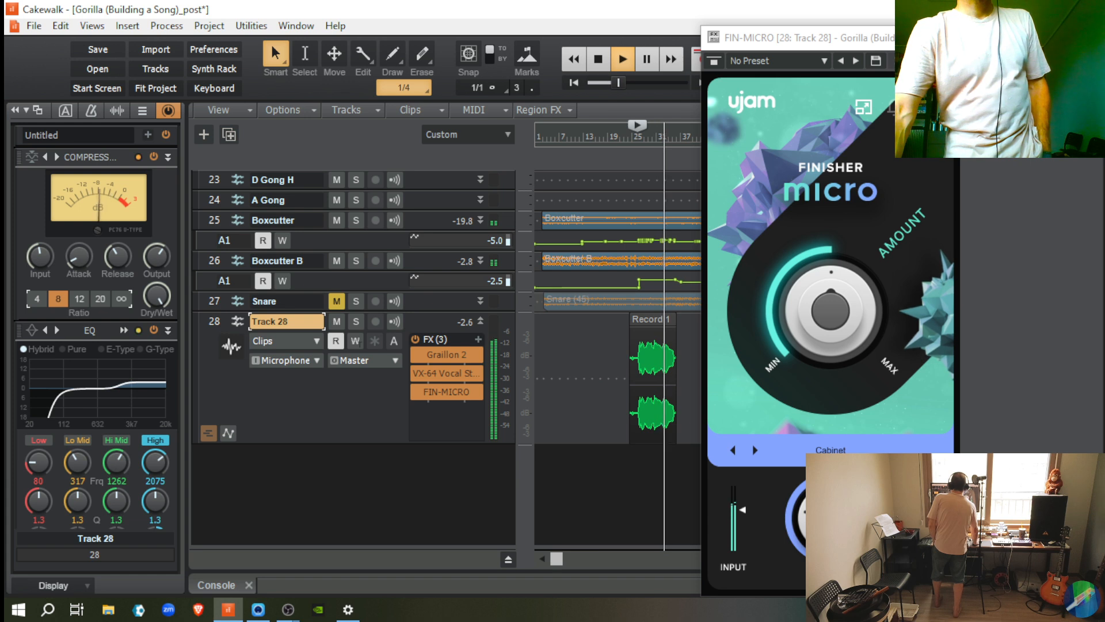
left_click(36, 299)
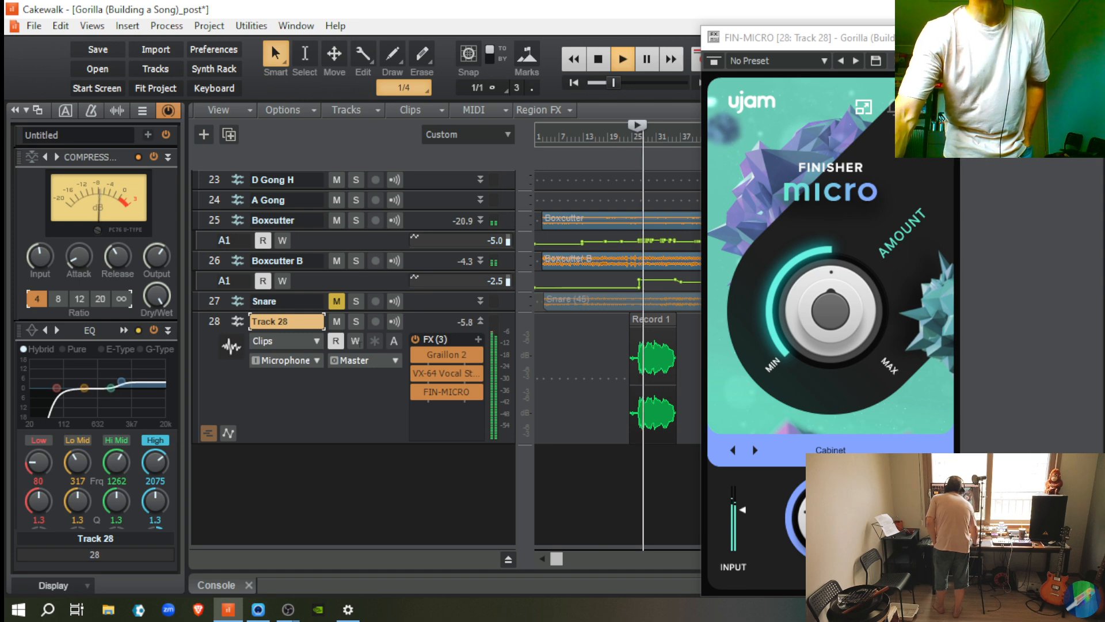
Step: Compare Track 28's sound with the ProChannel EQ and tube modules bypassed and enabled during playback
left_click(153, 330)
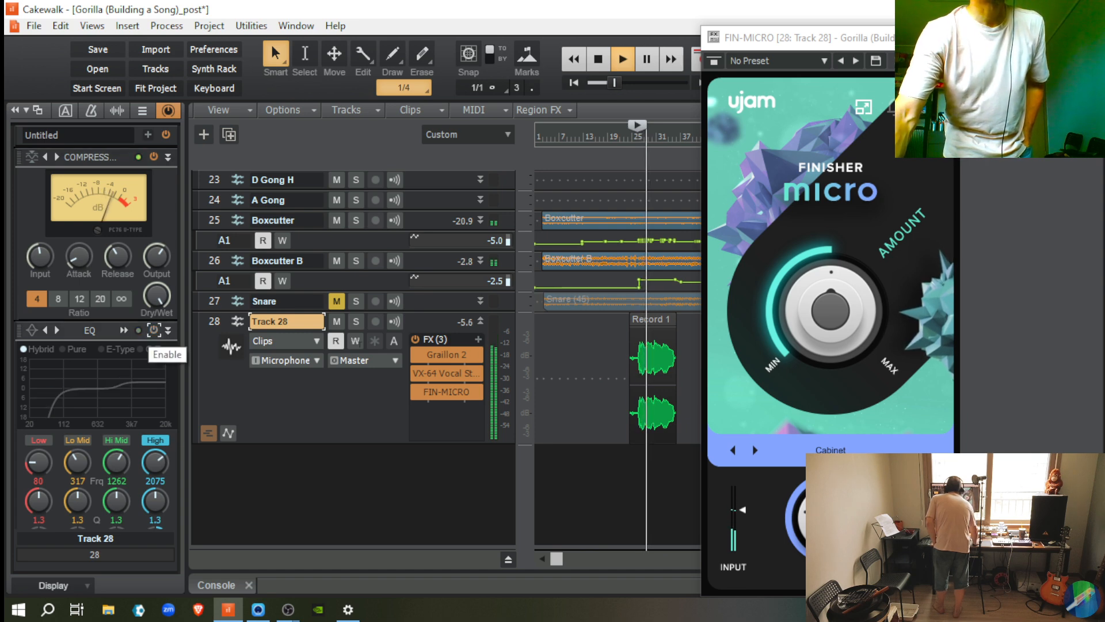
left_click(154, 330)
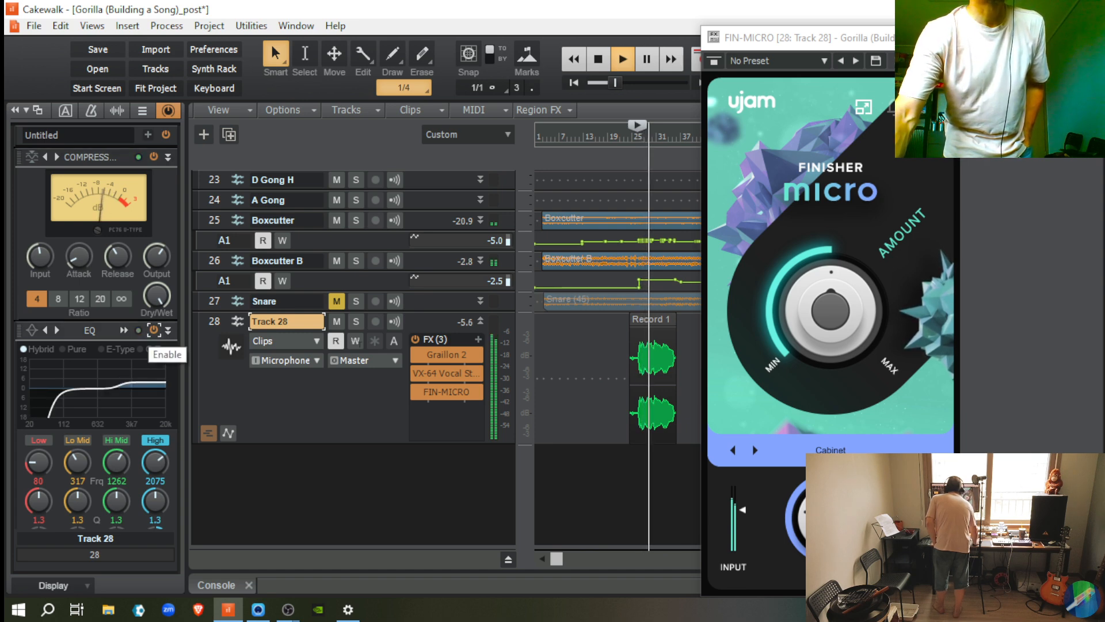
scroll(97, 340, "down", 1)
scroll(97, 340, "down", 3)
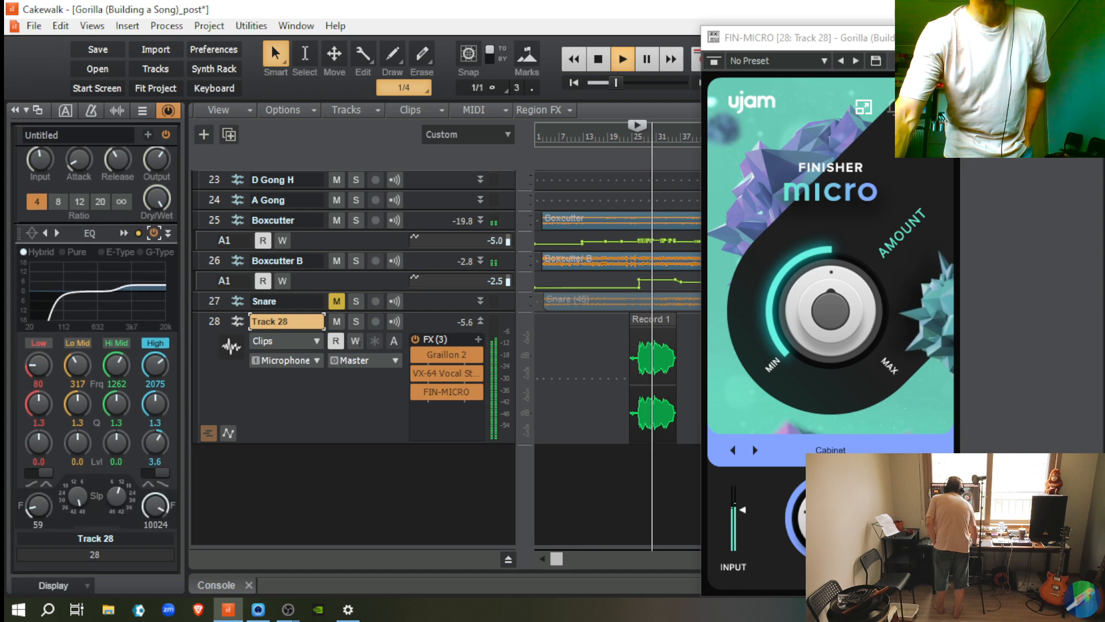
scroll(96, 340, "down", 2)
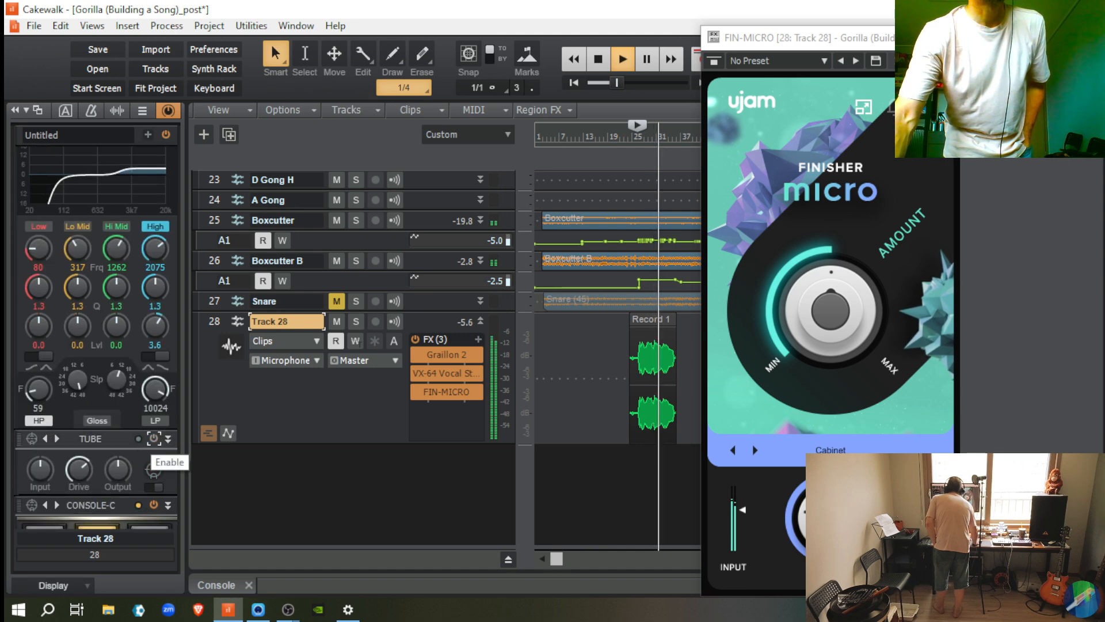
scroll(97, 339, "up", 2)
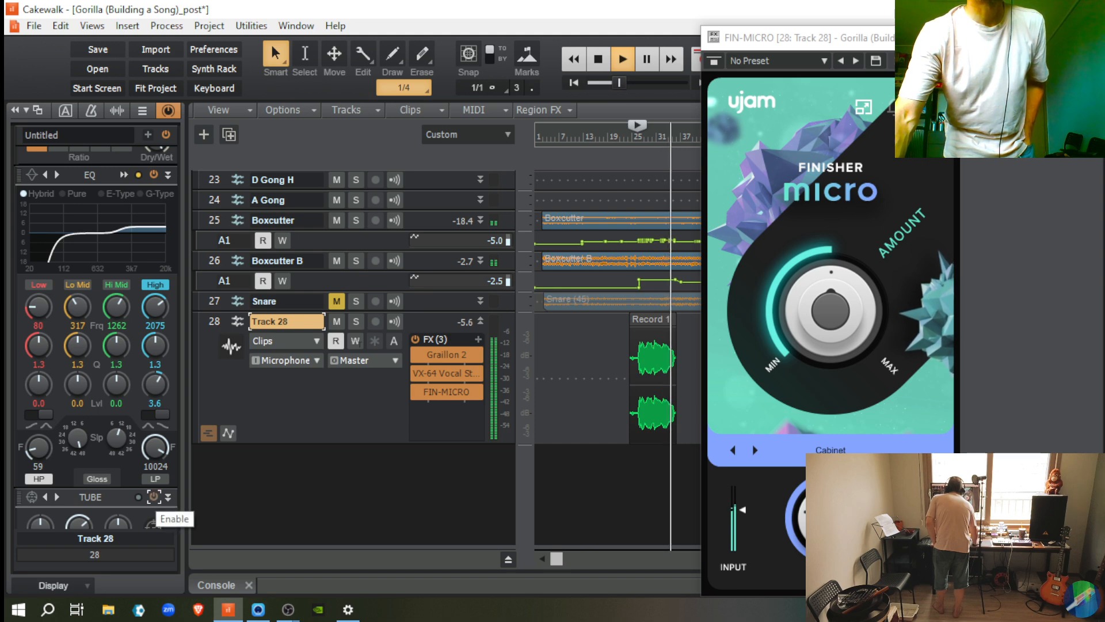
left_click(154, 496)
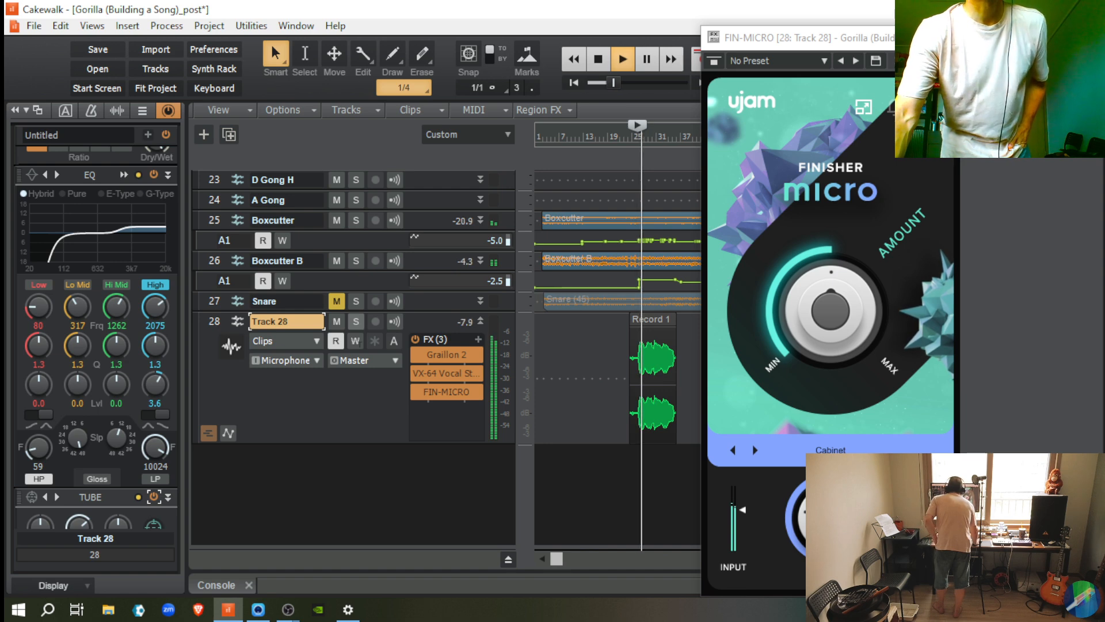
Step: Solo Track 28 and compare its sound with the tube module switched off and back on
left_click(356, 321)
scroll(153, 479, "down", 1)
left_click(154, 478)
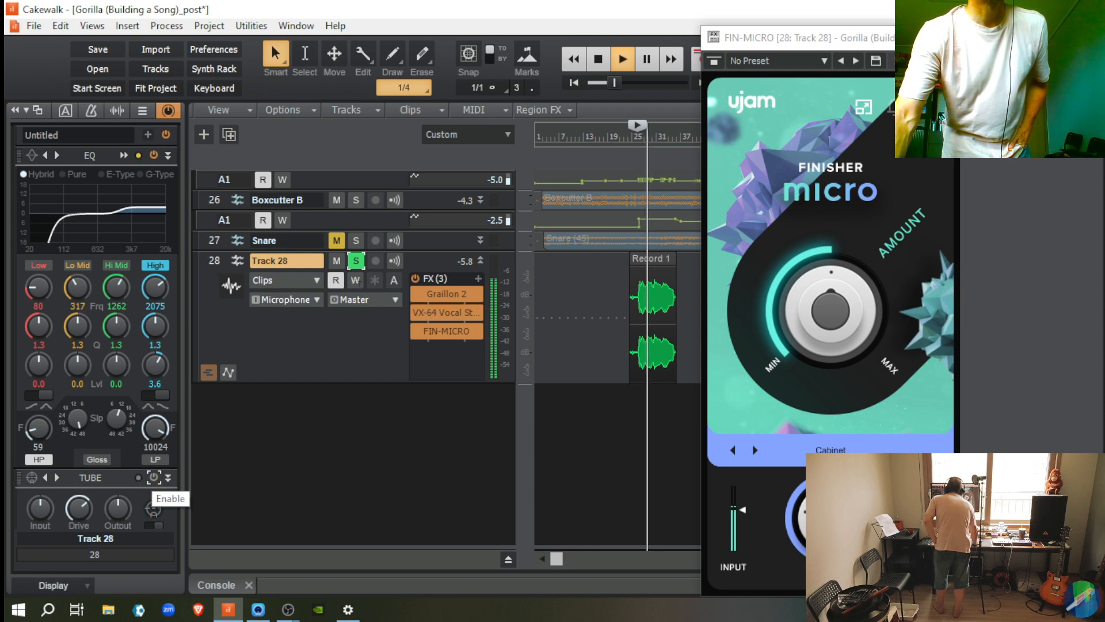
left_click(154, 478)
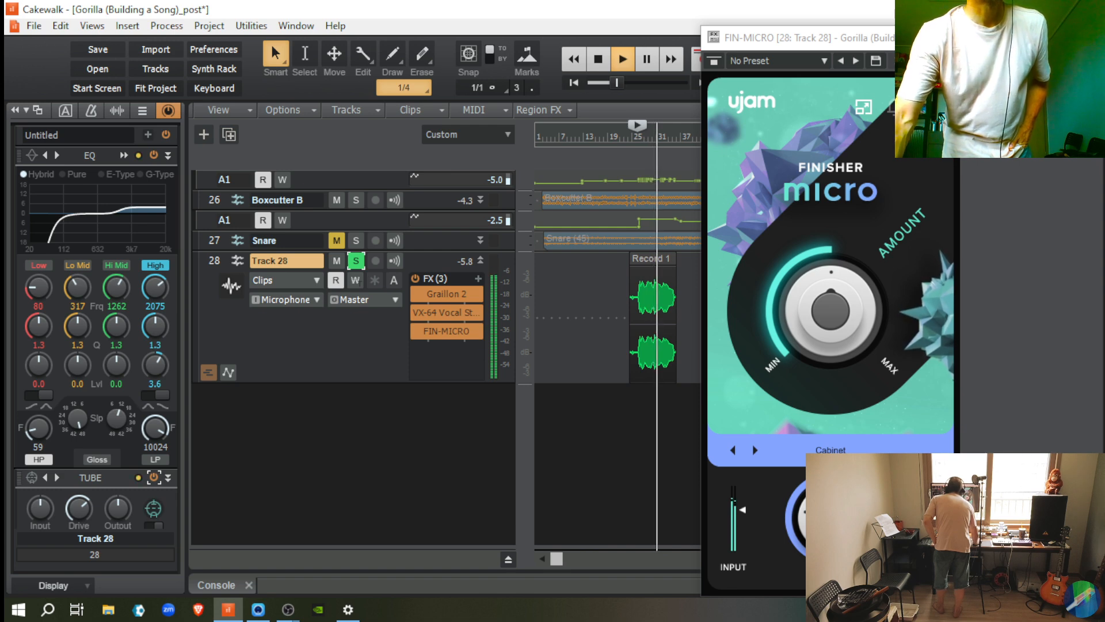
Step: Raise the High band of Track 28's Quadcurve Equalizer to 8.6 dB at 5064 Hz and close the enlarged EQ view
left_click(123, 156)
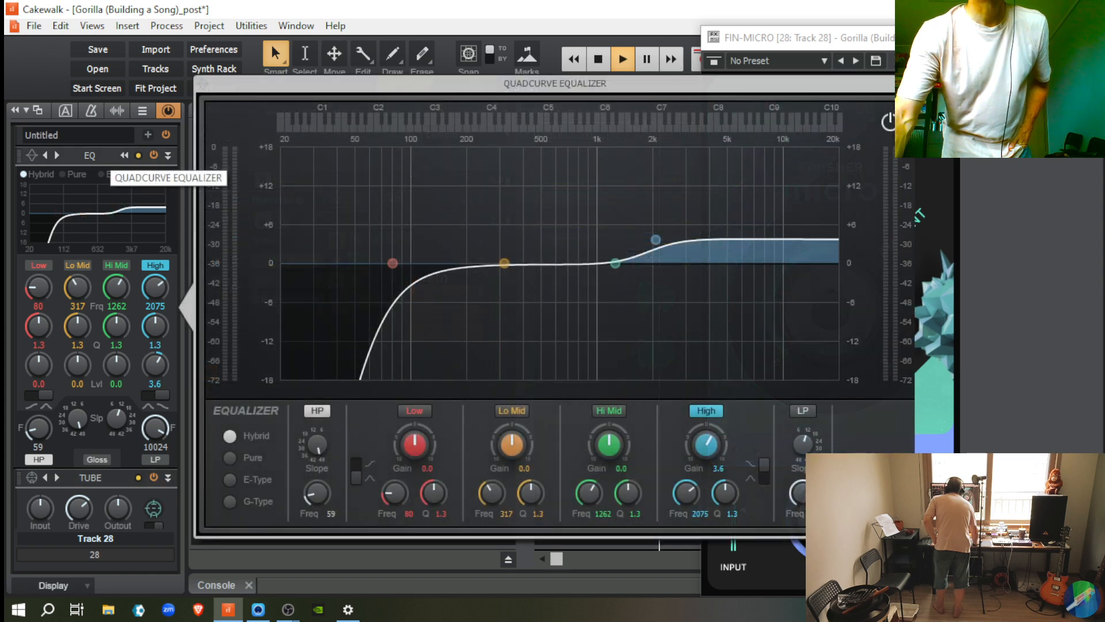
left_click_drag(656, 239, 702, 207)
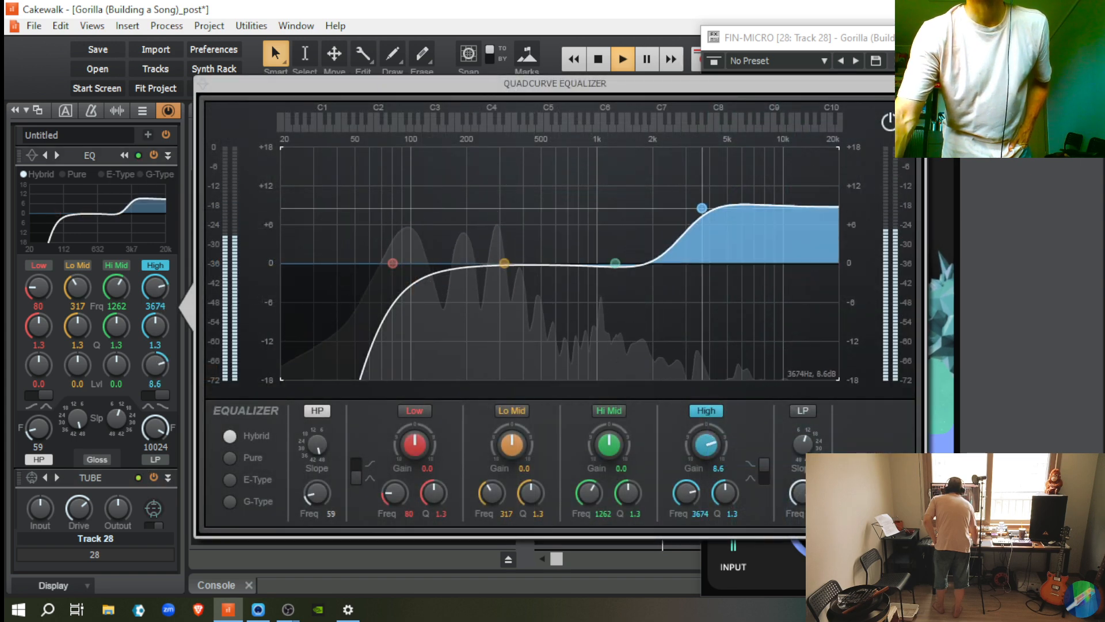
left_click_drag(703, 208, 728, 208)
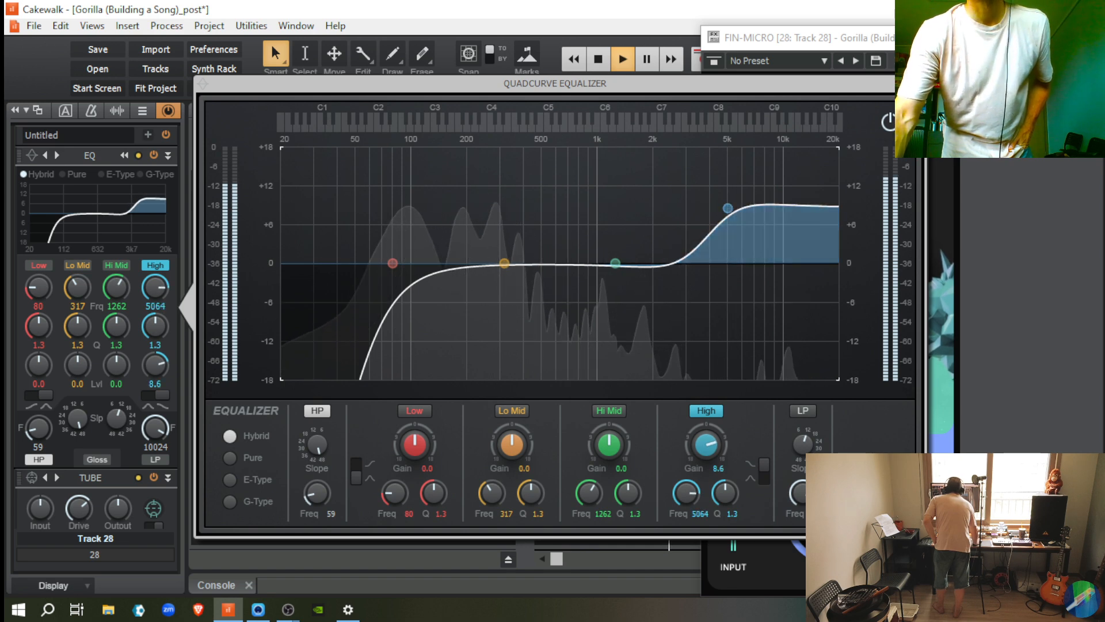
key("Escape")
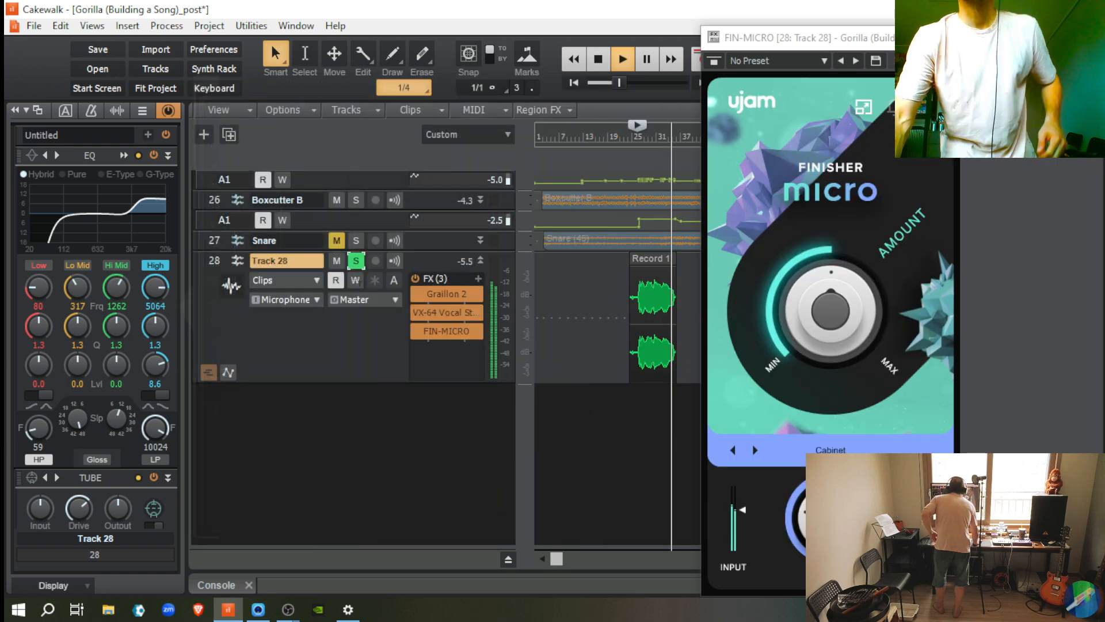
Step: Stop playback, close the FIN-MICRO window and unsolo Track 28
key("space")
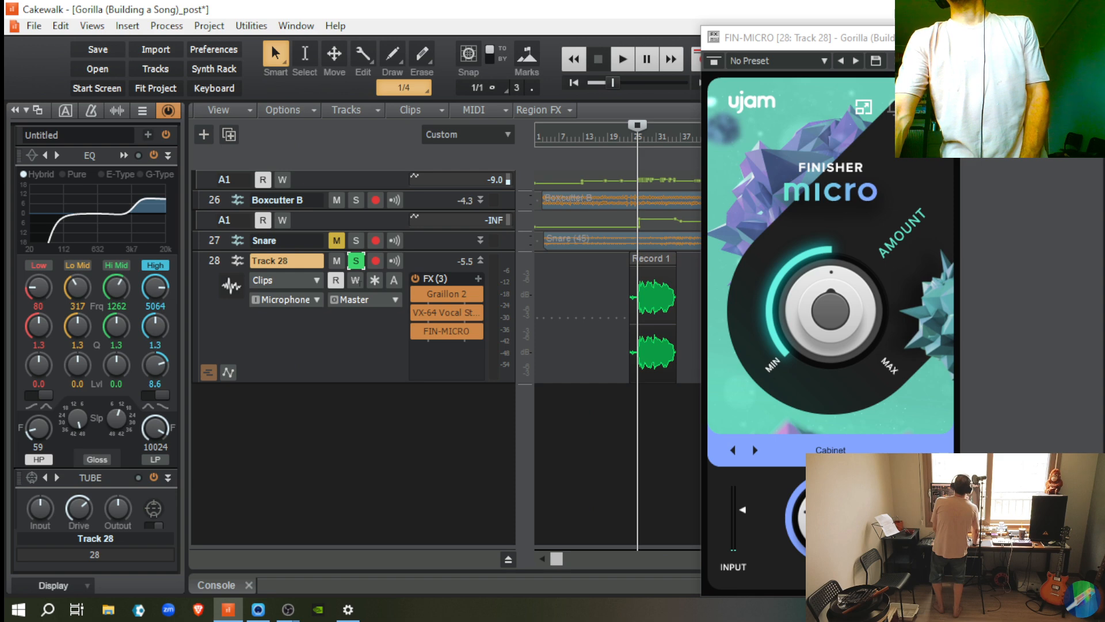
left_click(943, 37)
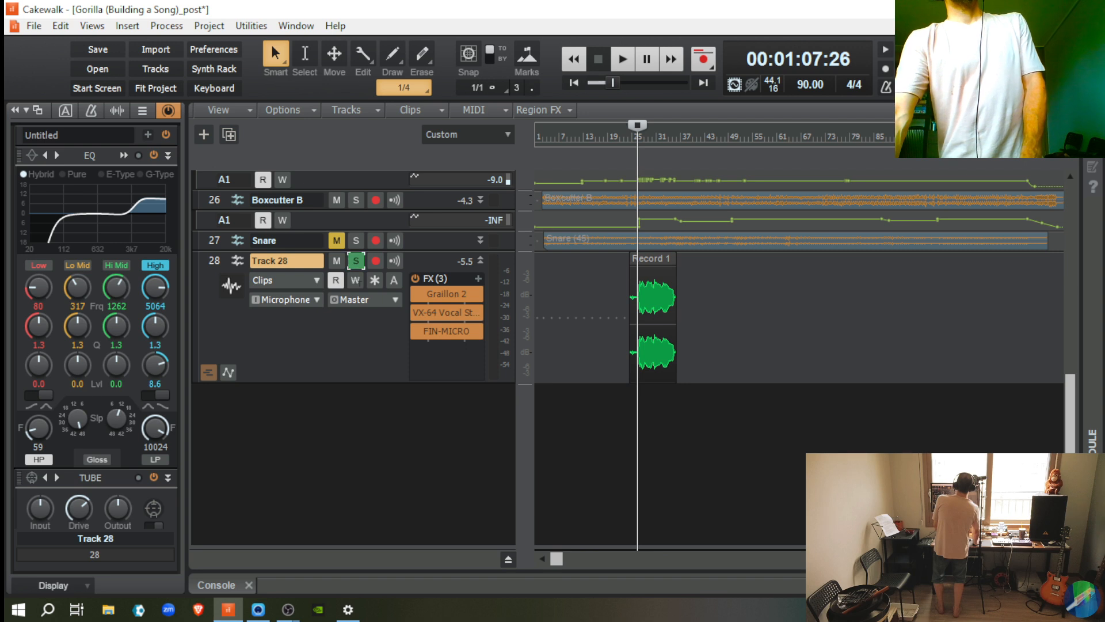
left_click(355, 261)
Step: Play the vocal passage back within the full mix and save the project
key("space")
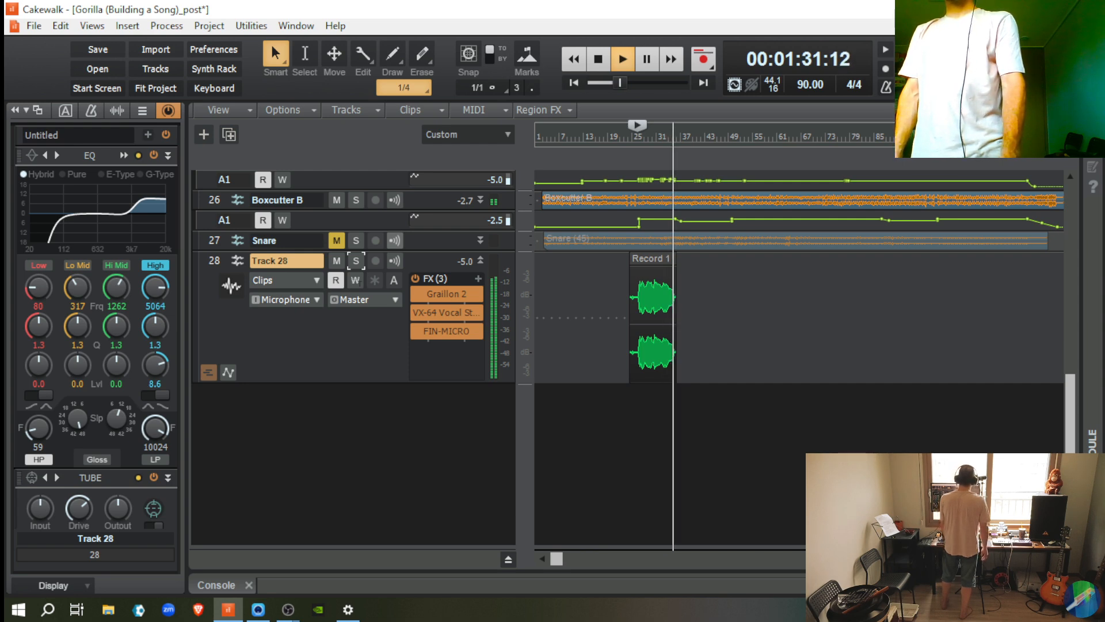
key("space")
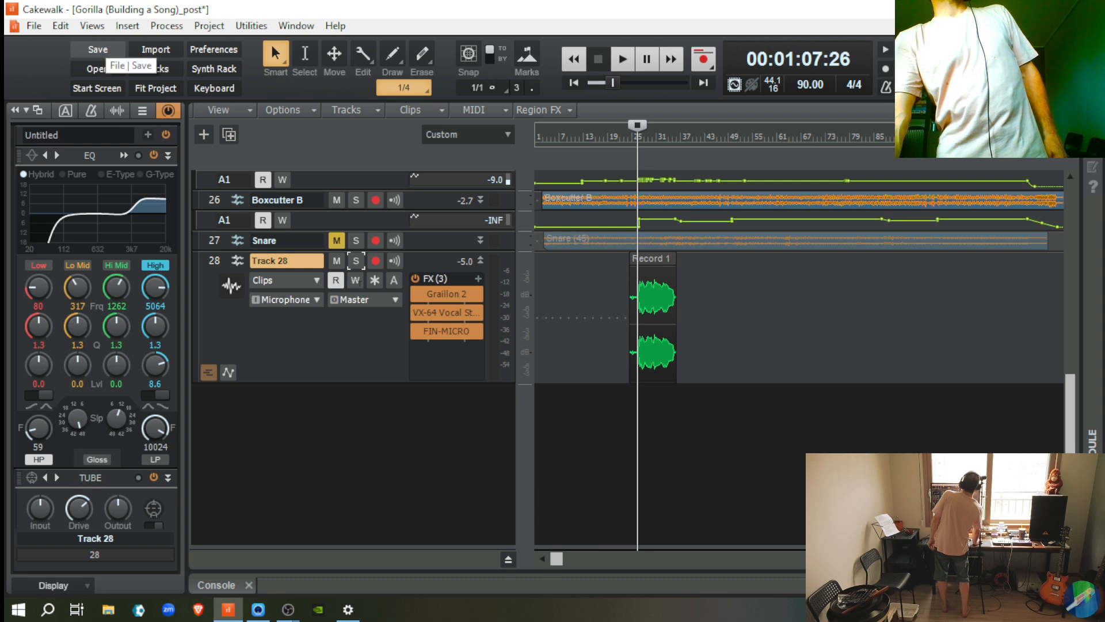
left_click(98, 50)
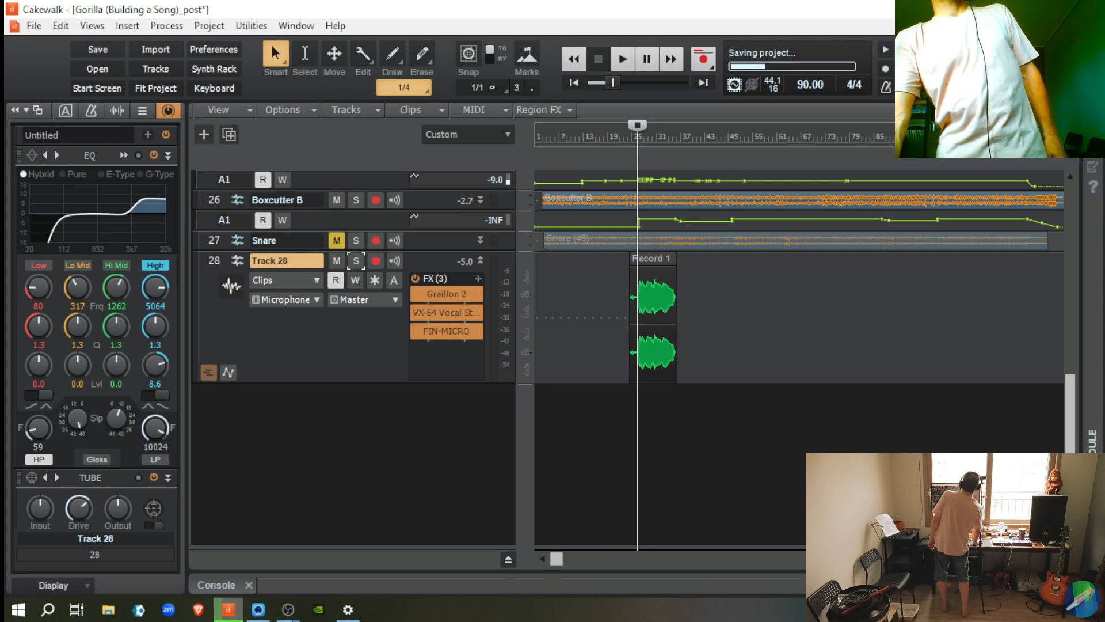